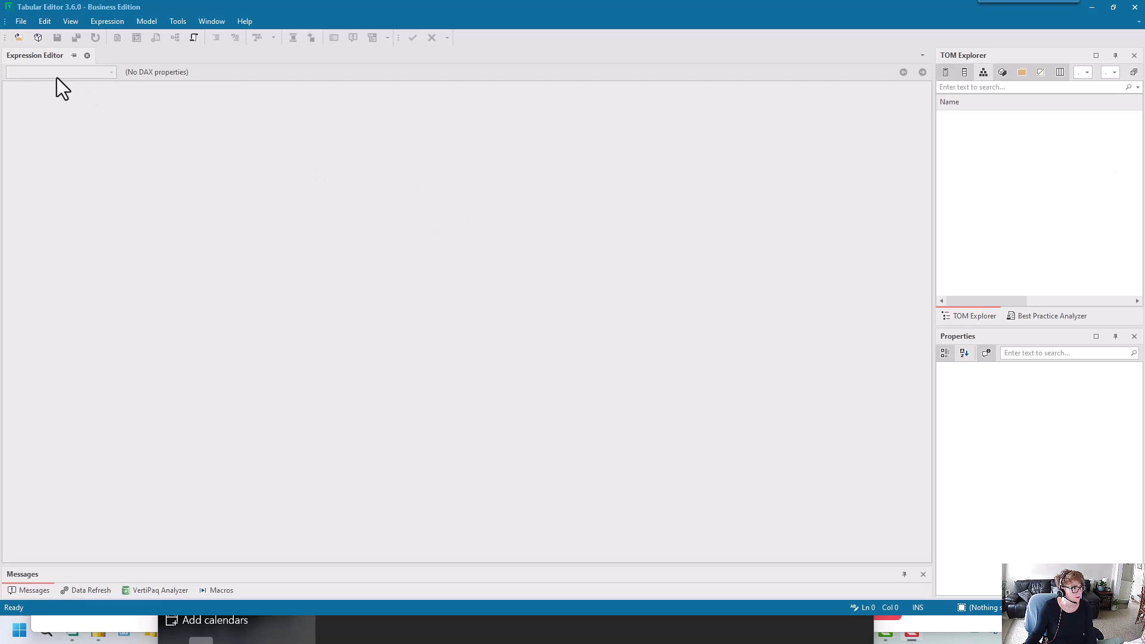
# - Load the Contoso Light model from its local instance
pyautogui.click(35, 38)
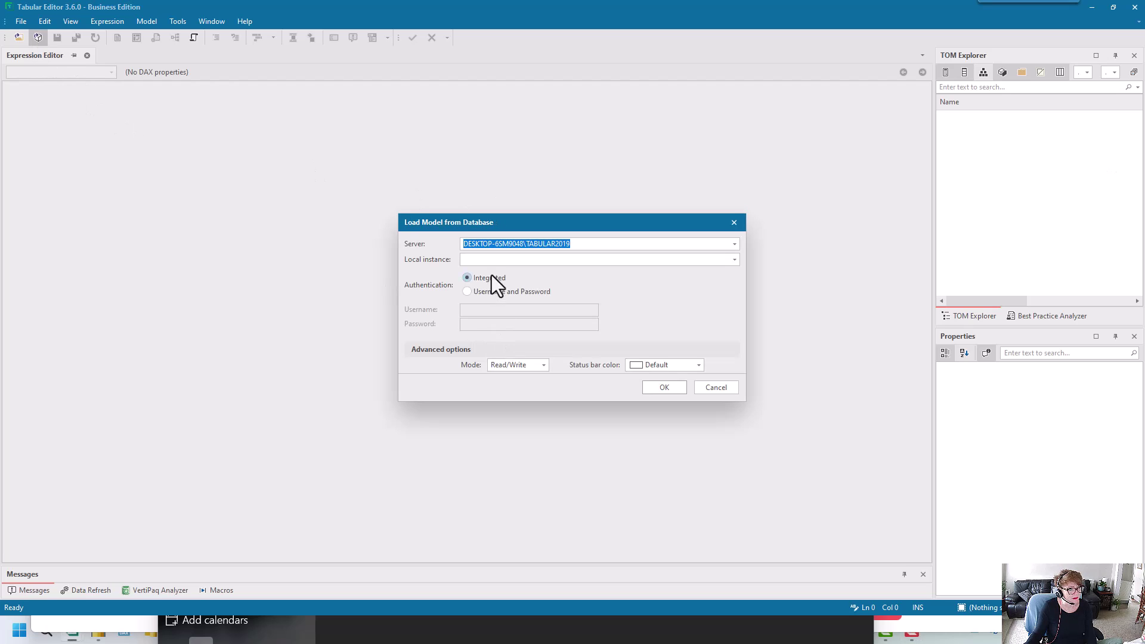
pyautogui.click(489, 260)
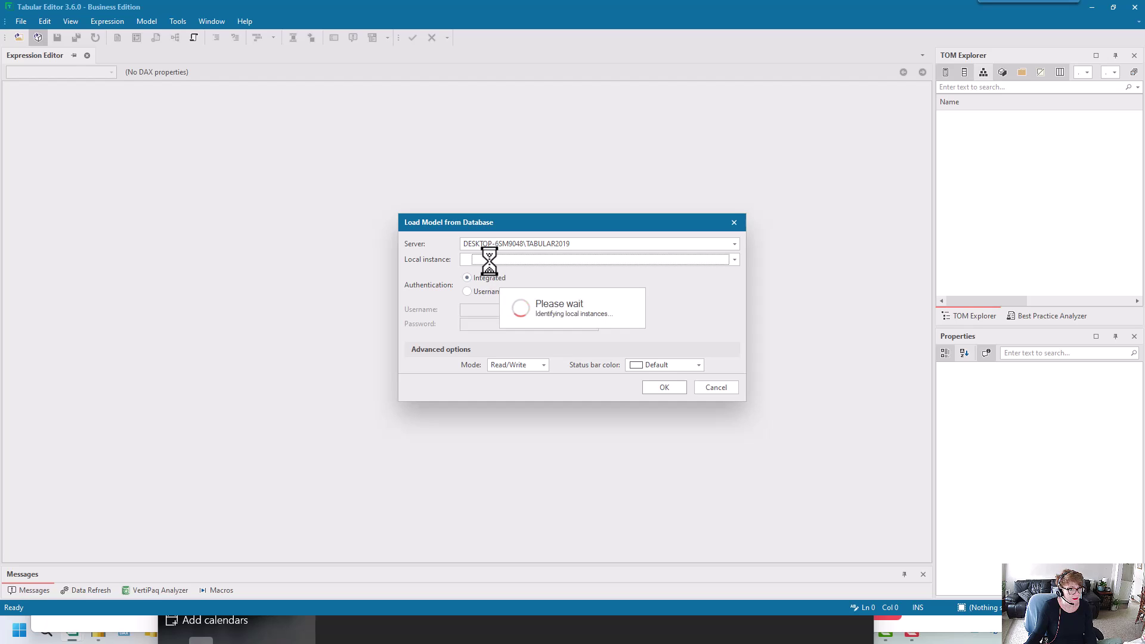
pyautogui.click(499, 297)
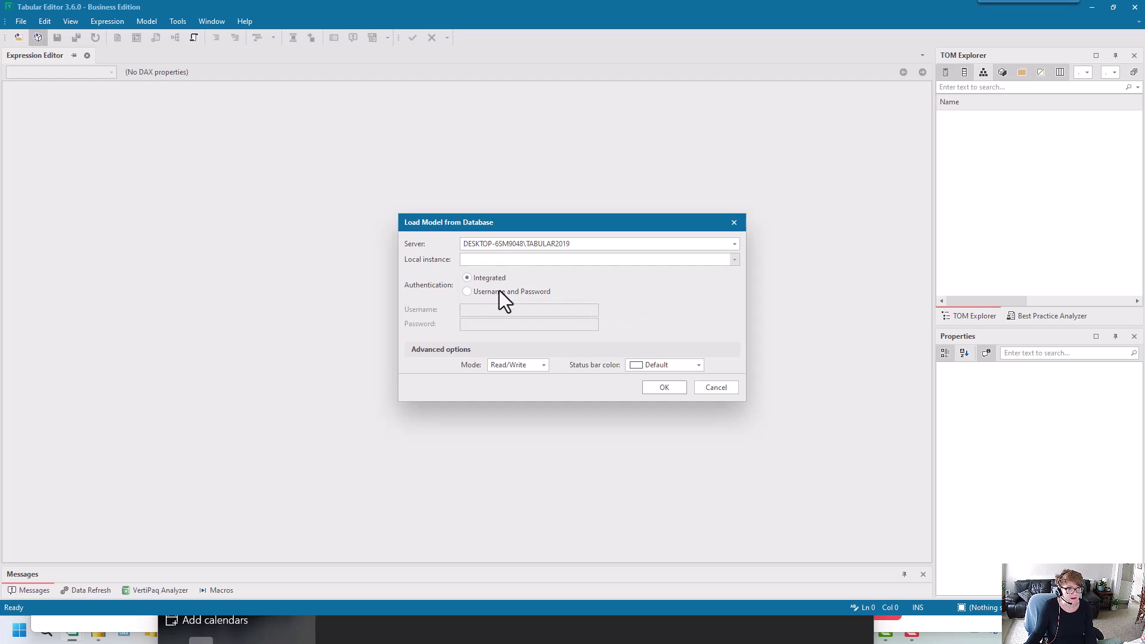
pyautogui.click(677, 389)
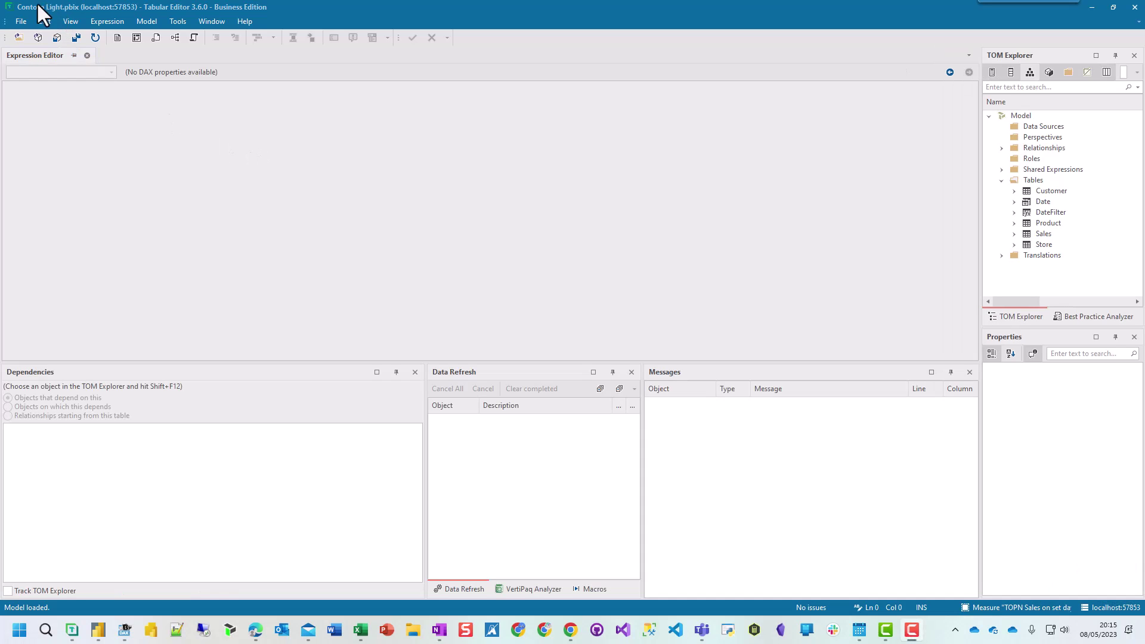
# - Reopen Load Model from Database to list local instances, then close it without connecting
pyautogui.click(37, 37)
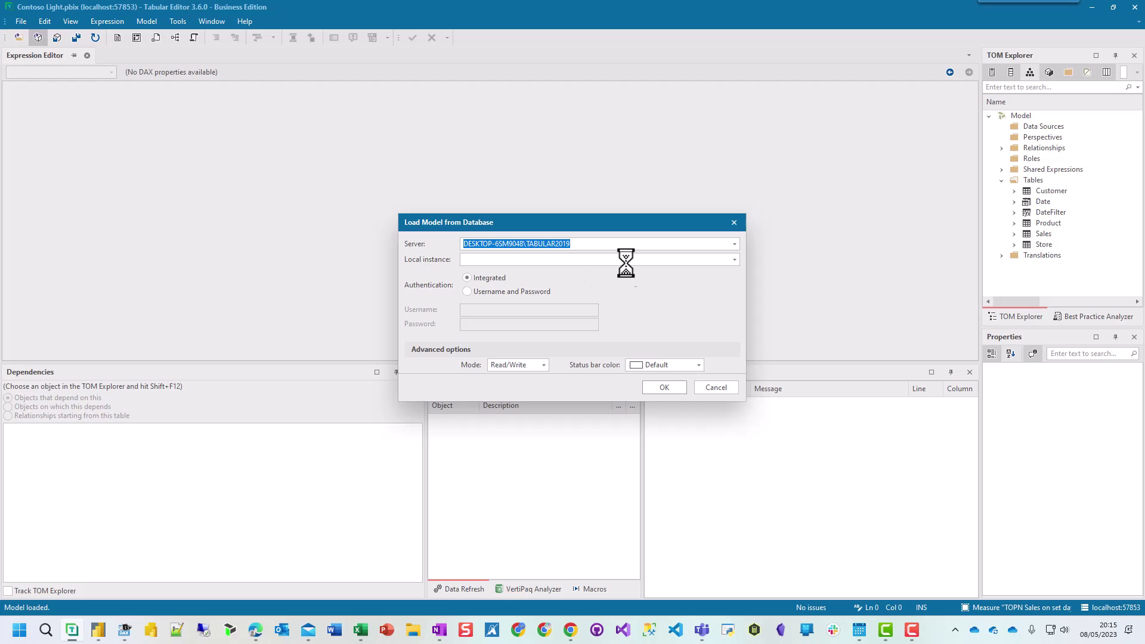
pyautogui.click(626, 259)
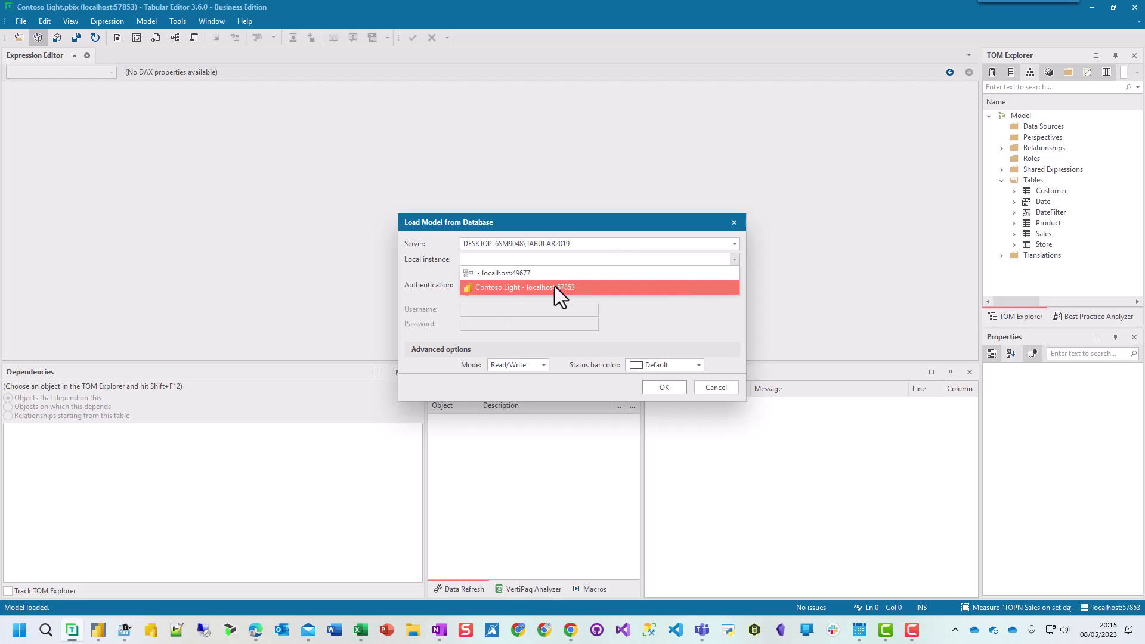
pyautogui.click(712, 388)
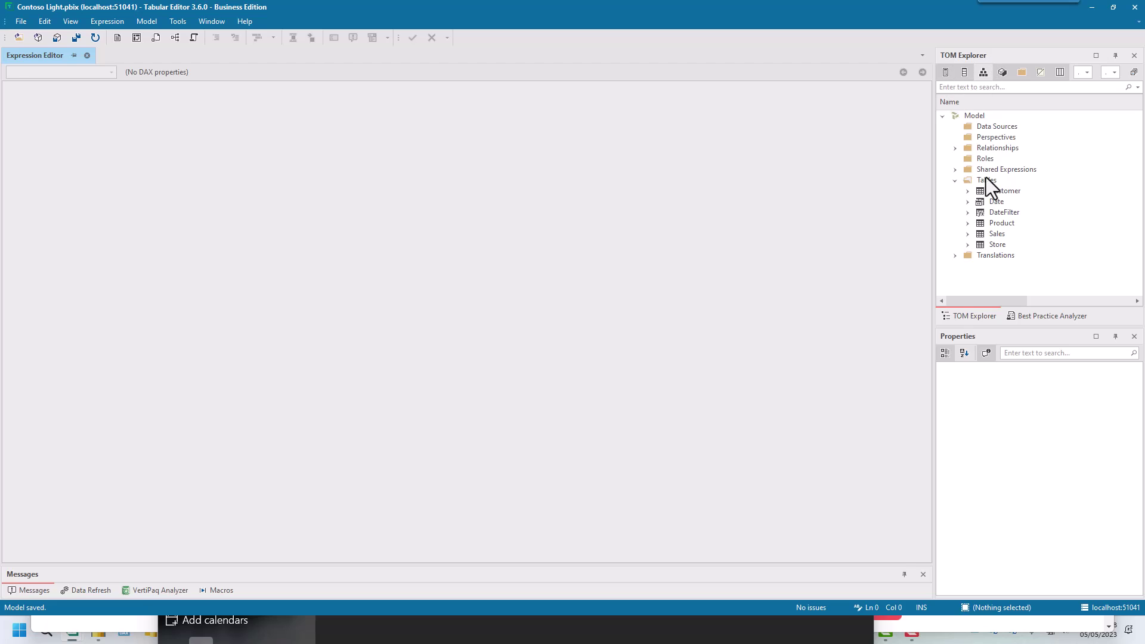
# - Select the Customer table, widen TOM Explorer, and preview the Customer data
pyautogui.click(1004, 192)
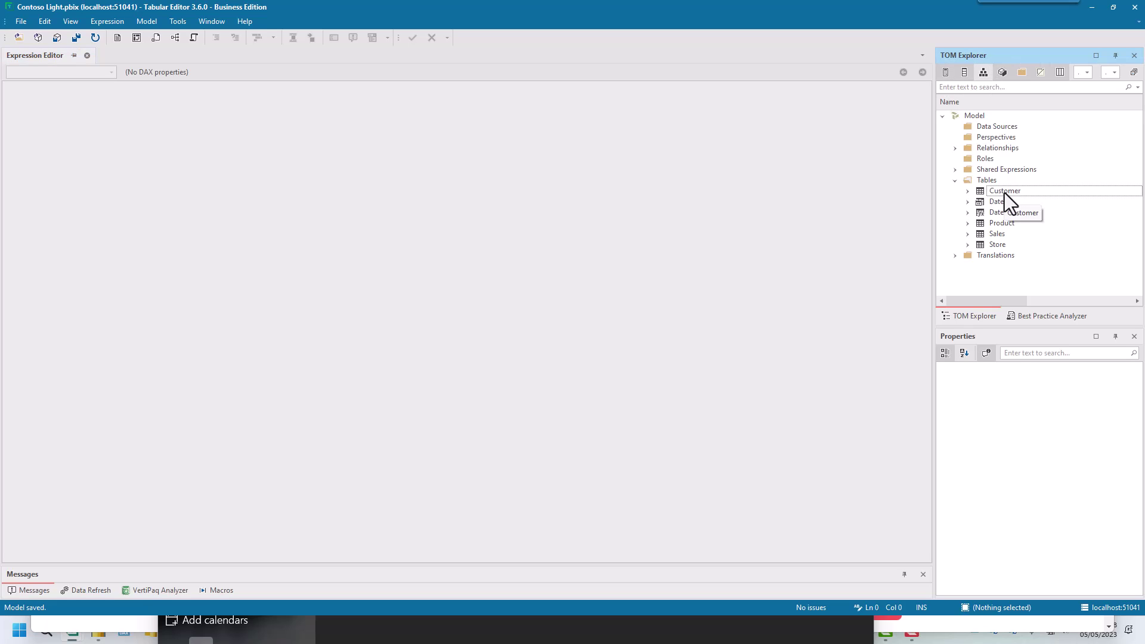
pyautogui.click(1005, 192)
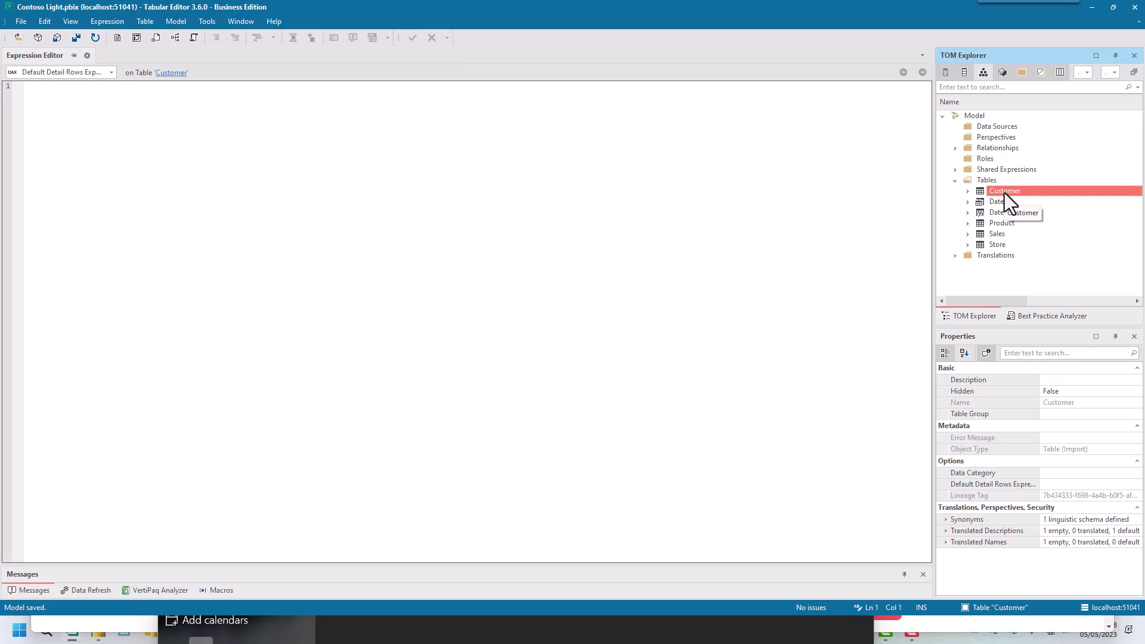
pyautogui.moveTo(935, 202); pyautogui.dragTo(848, 202)
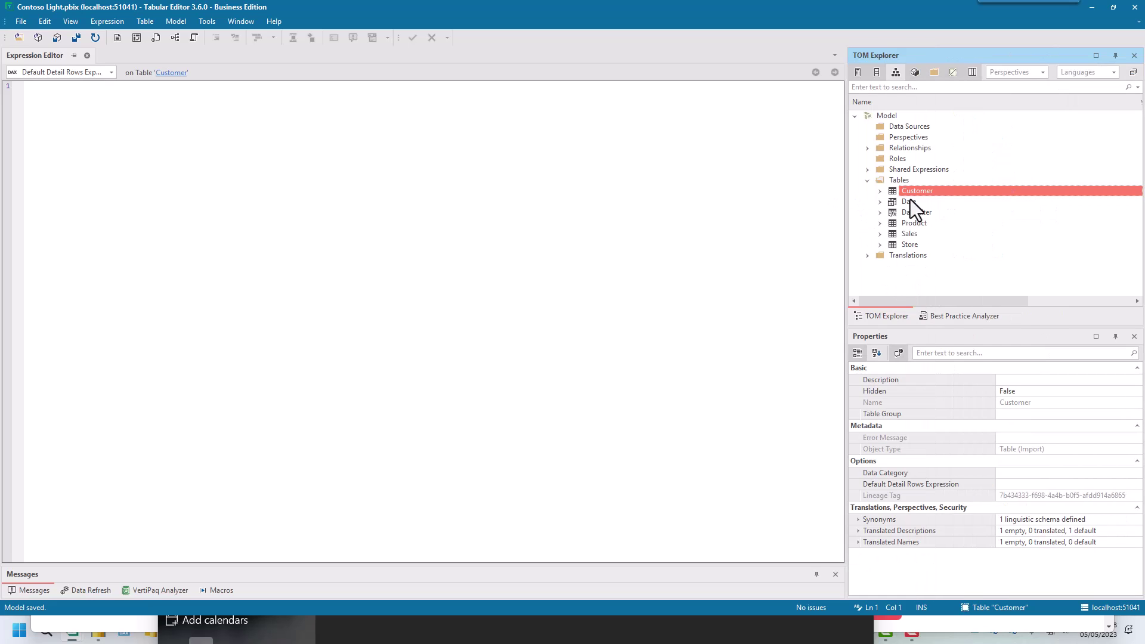
pyautogui.rightClick(913, 192)
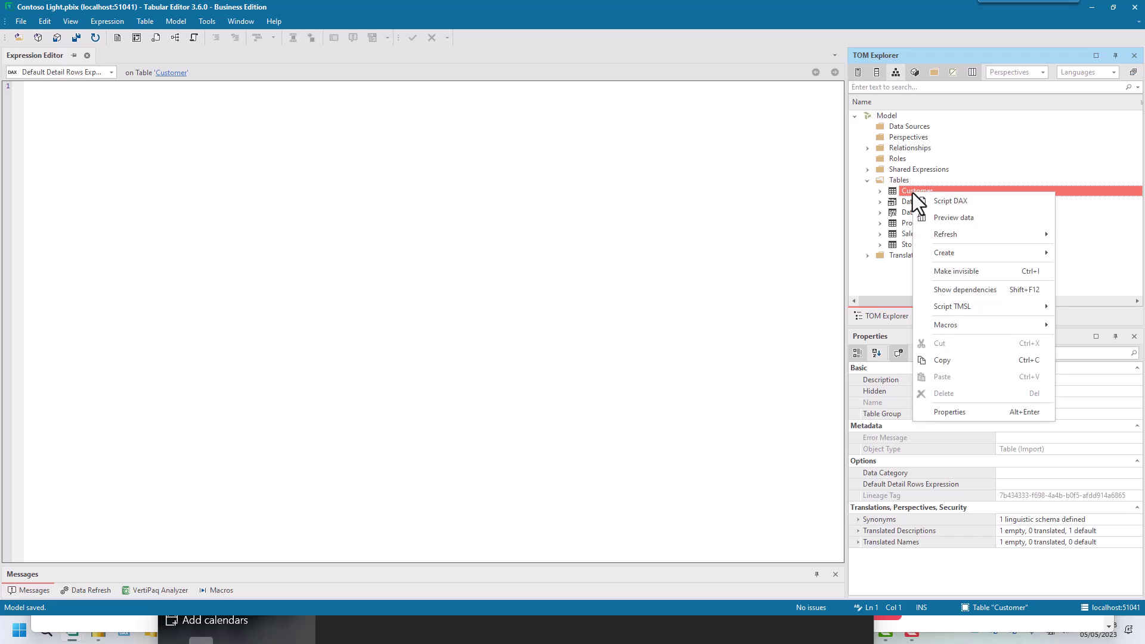
pyautogui.click(941, 217)
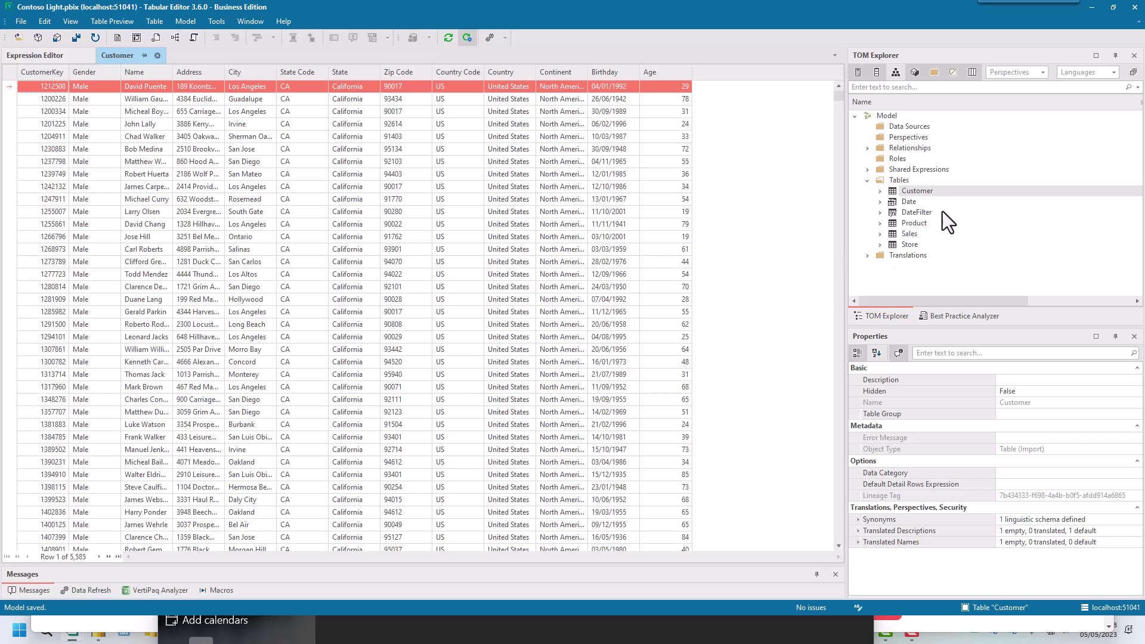
# - Preview the Sales table data and dock the Customer preview in its own pane
pyautogui.rightClick(907, 235)
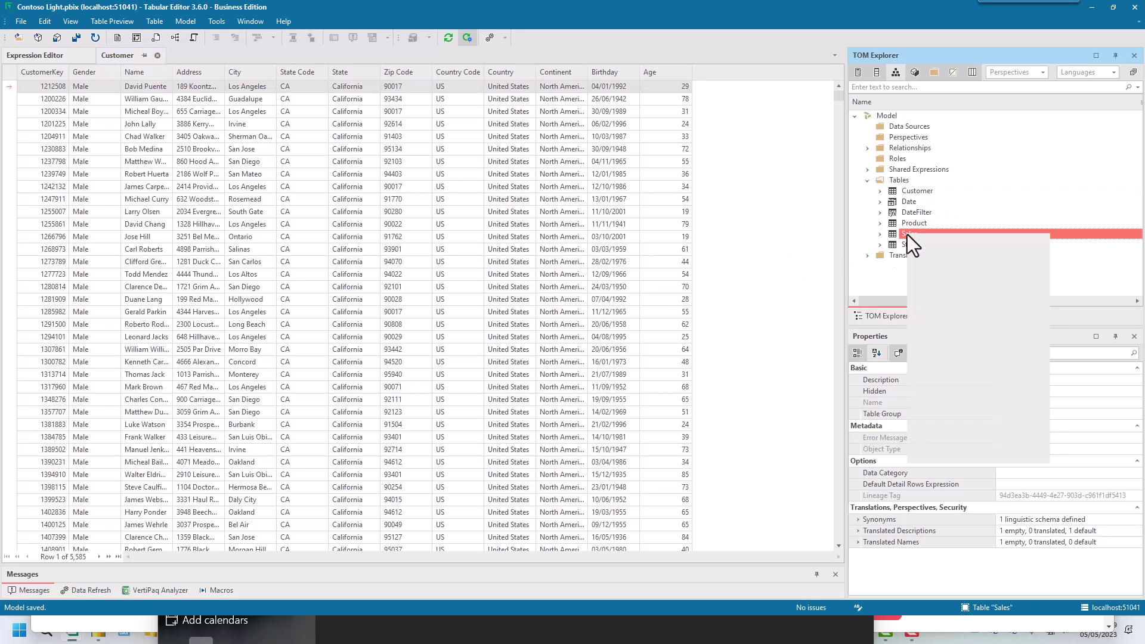
pyautogui.click(936, 259)
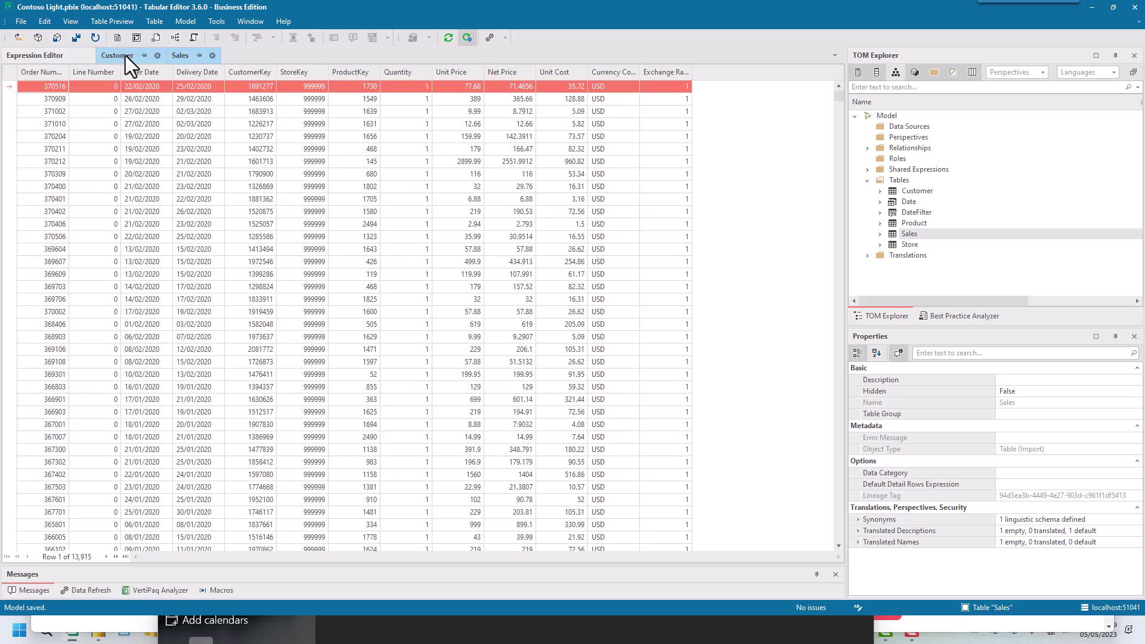
pyautogui.moveTo(125, 56); pyautogui.dragTo(278, 297)
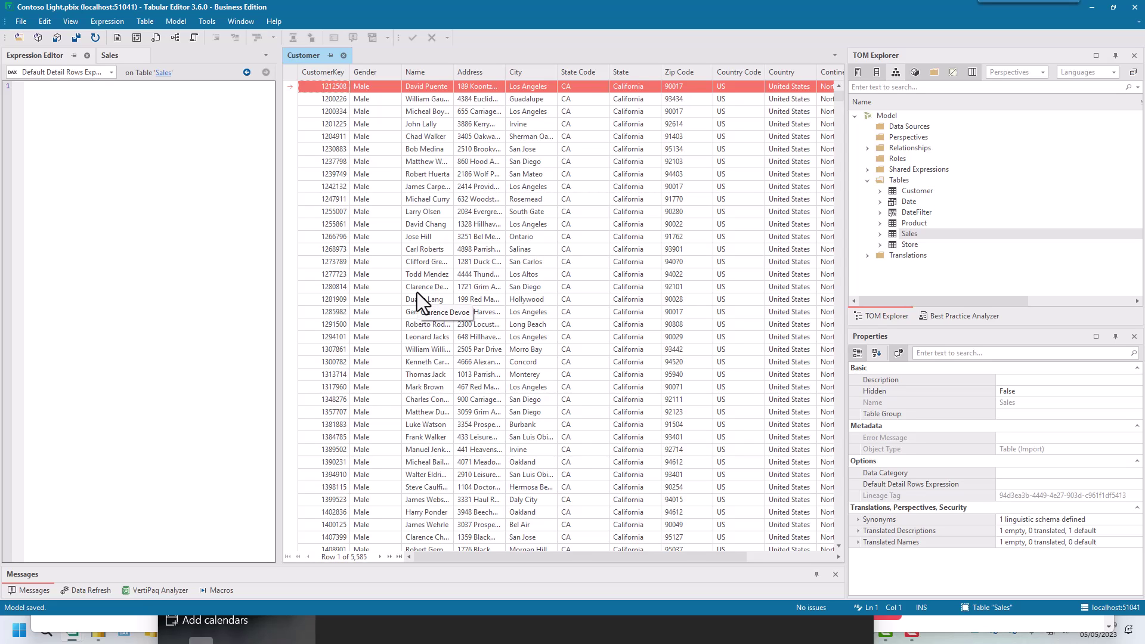
# - Show the TOPN Sales on set day measure's DAX and dock the Sales preview beside Customer
pyautogui.click(168, 196)
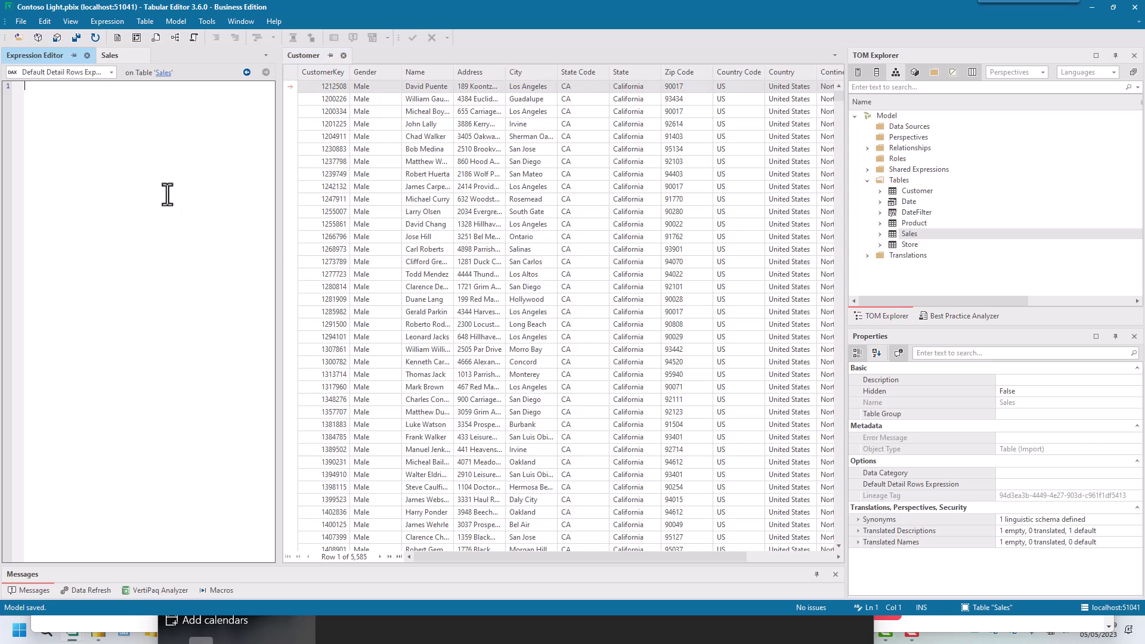
pyautogui.click(879, 235)
pyautogui.scroll(-2, 924, 258)
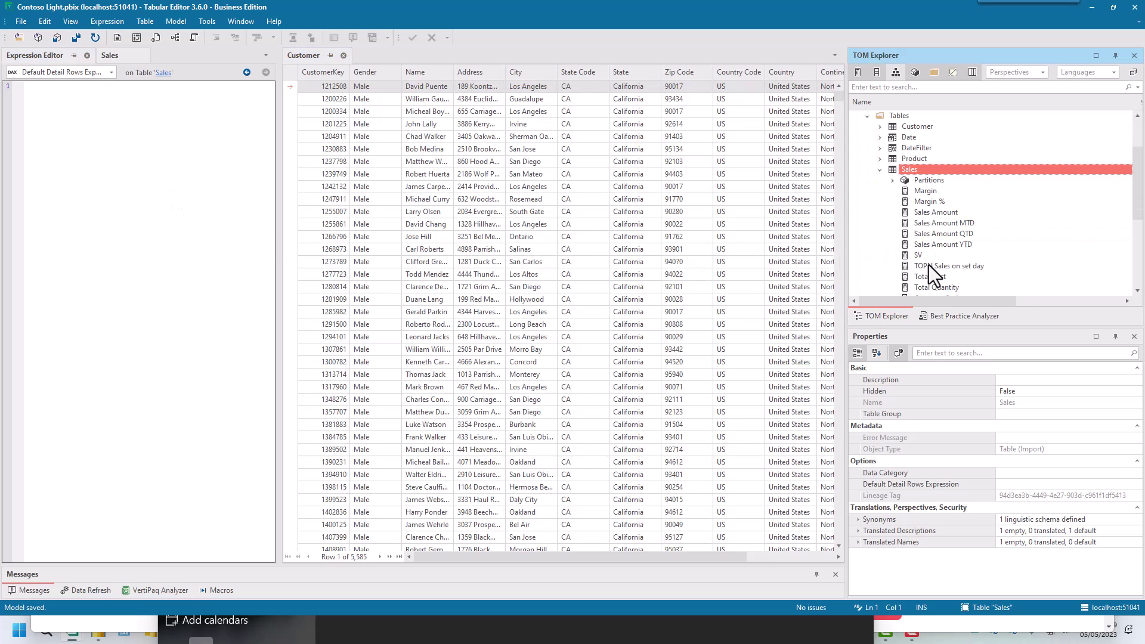
pyautogui.moveTo(936, 267); pyautogui.dragTo(936, 267)
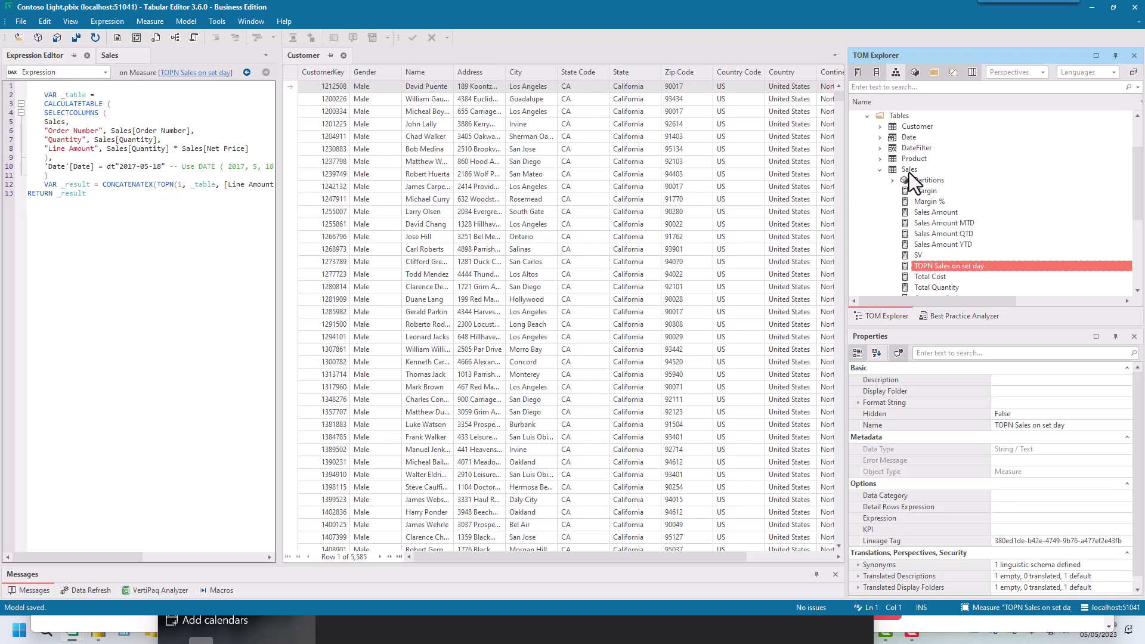
pyautogui.click(112, 55)
pyautogui.moveTo(113, 55); pyautogui.dragTo(336, 60)
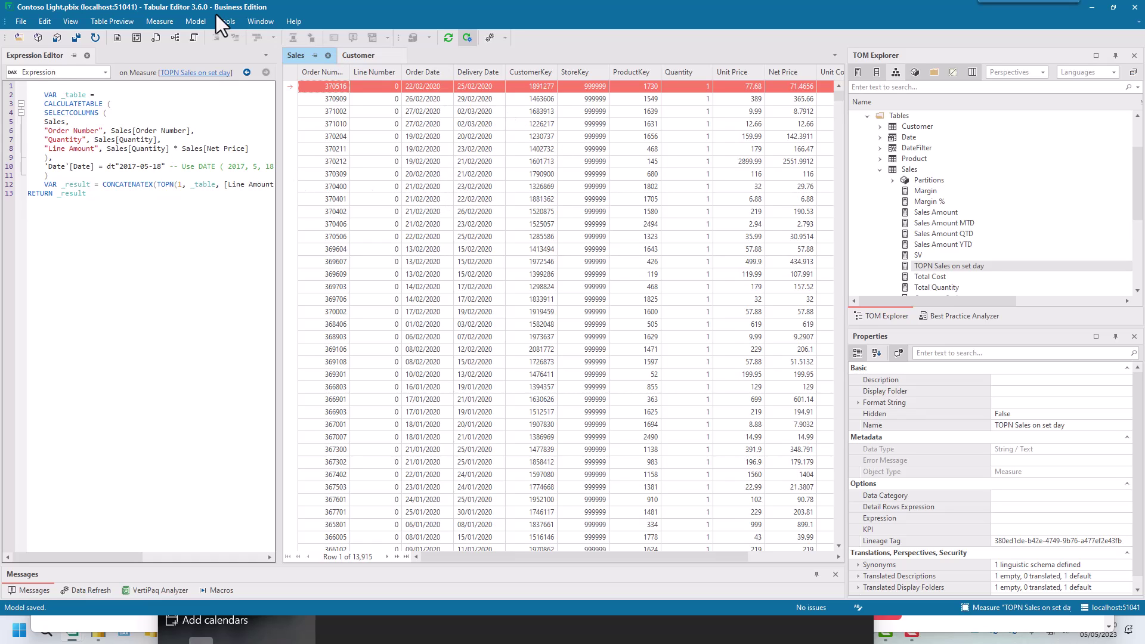
# - Create Diagram 1 with Sales and all its related tables, moving Date to the top
pyautogui.click(176, 37)
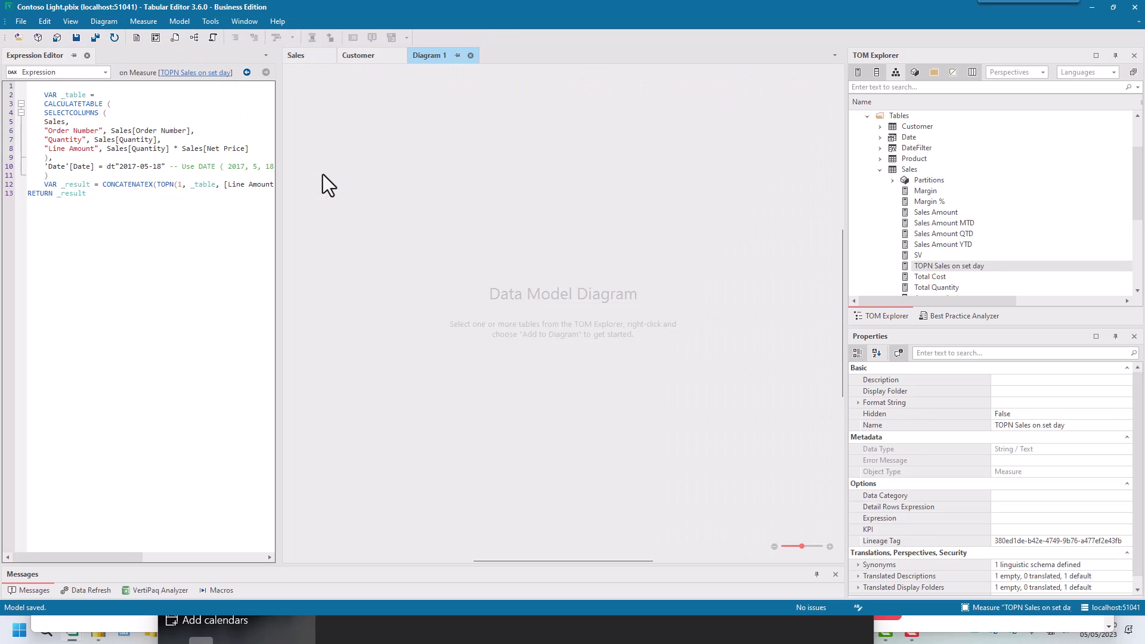
pyautogui.moveTo(914, 170); pyautogui.dragTo(542, 234)
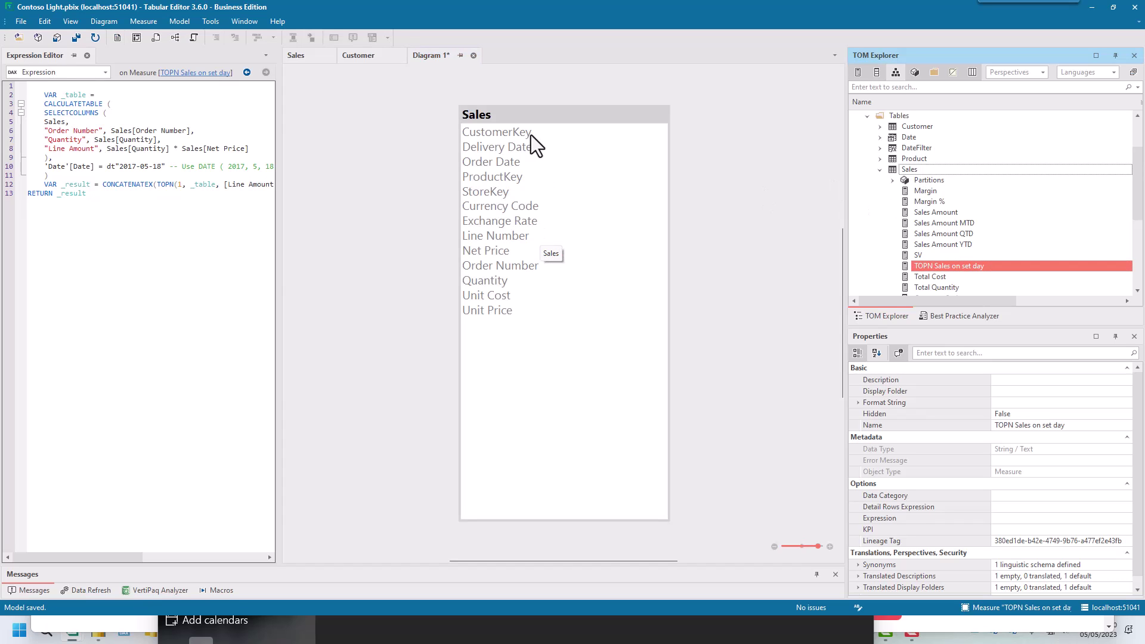
pyautogui.rightClick(520, 111)
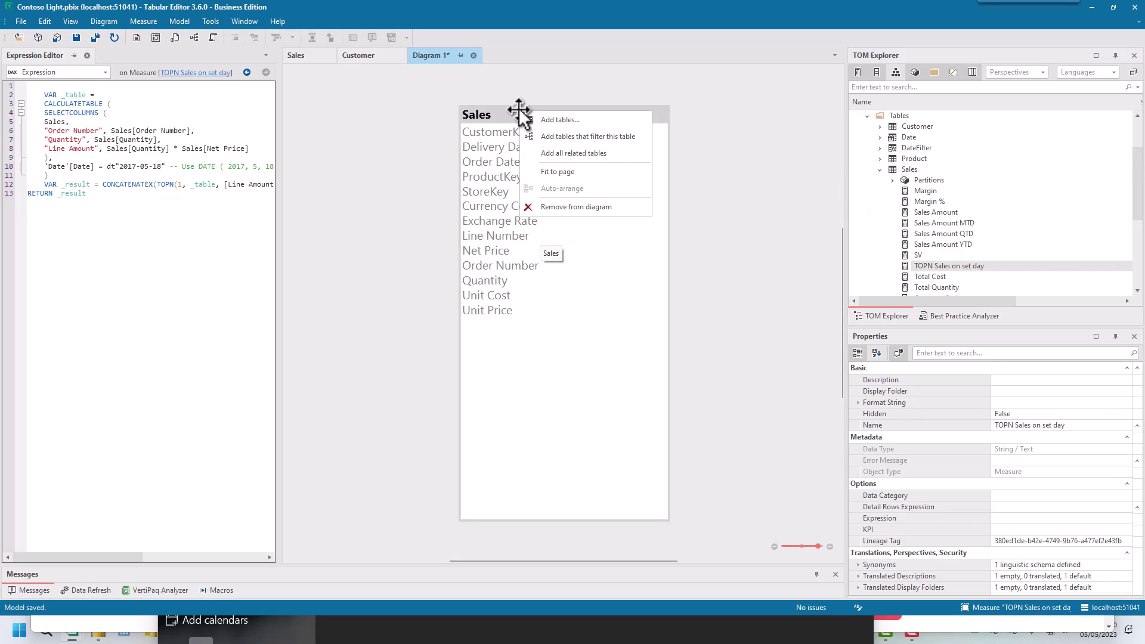
pyautogui.click(585, 153)
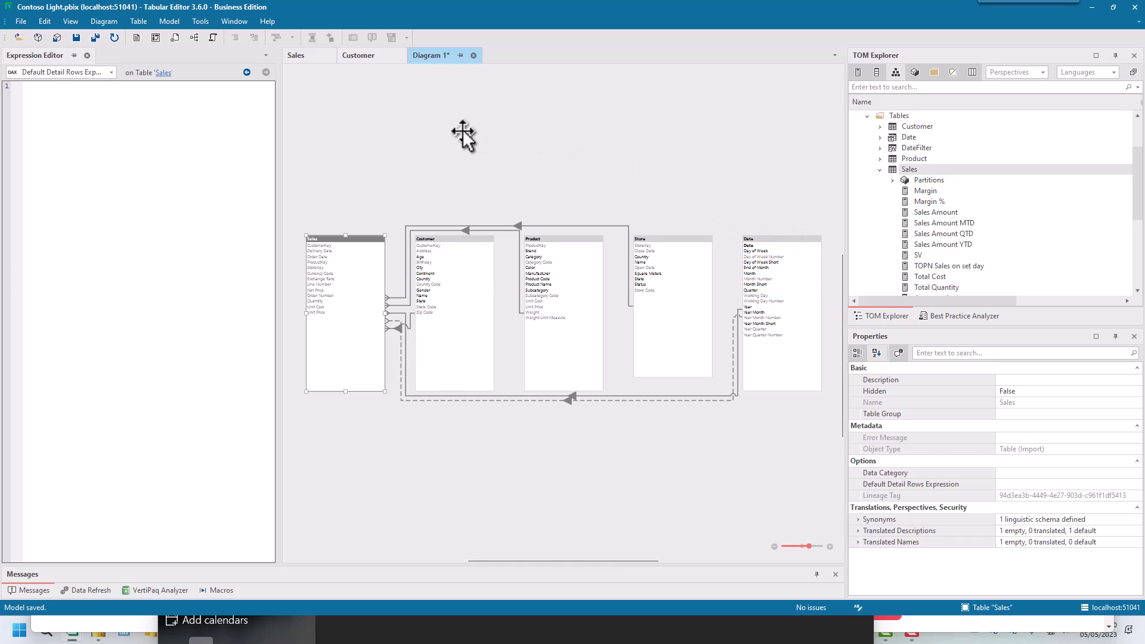
pyautogui.moveTo(463, 134); pyautogui.dragTo(522, 90)
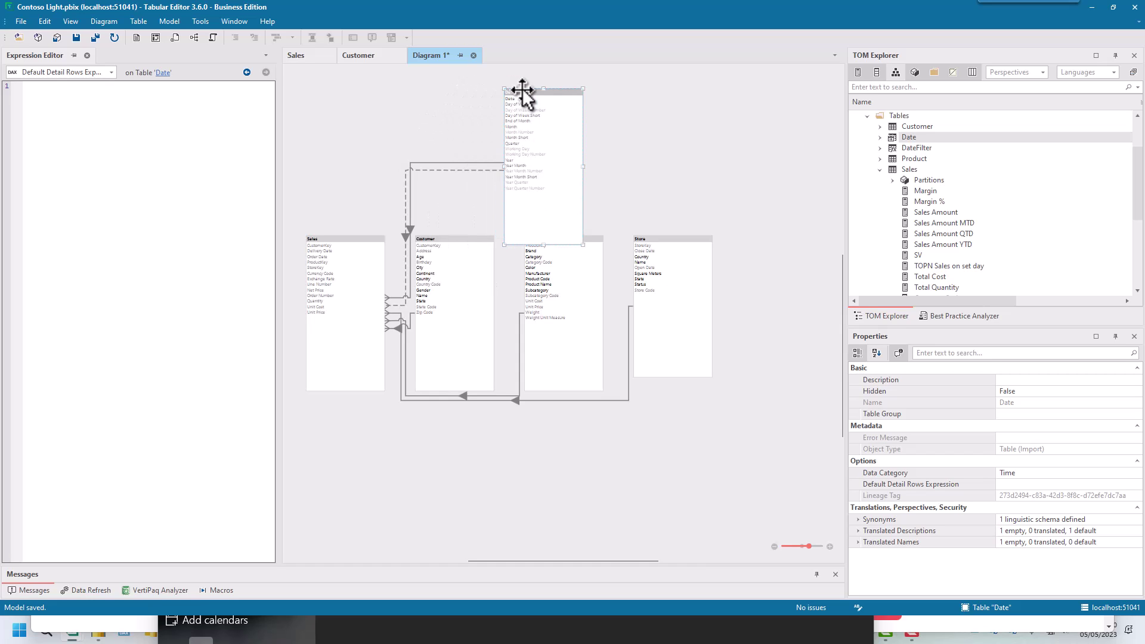
pyautogui.click(474, 163)
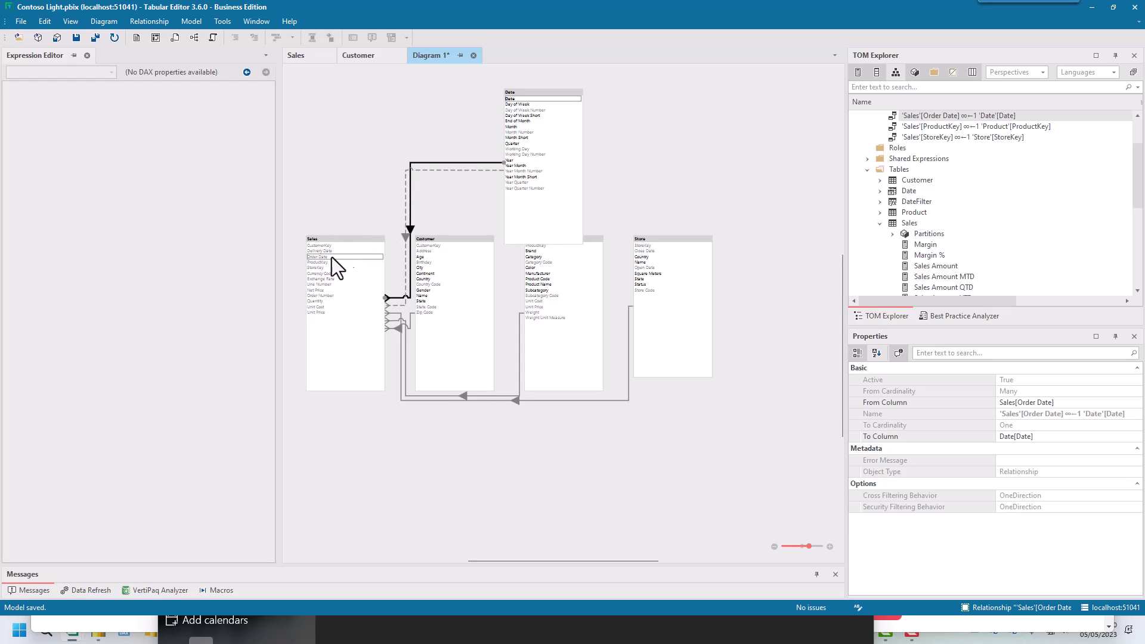
# - Close the diagram and collapse the Relationships node in TOM Explorer
pyautogui.click(473, 55)
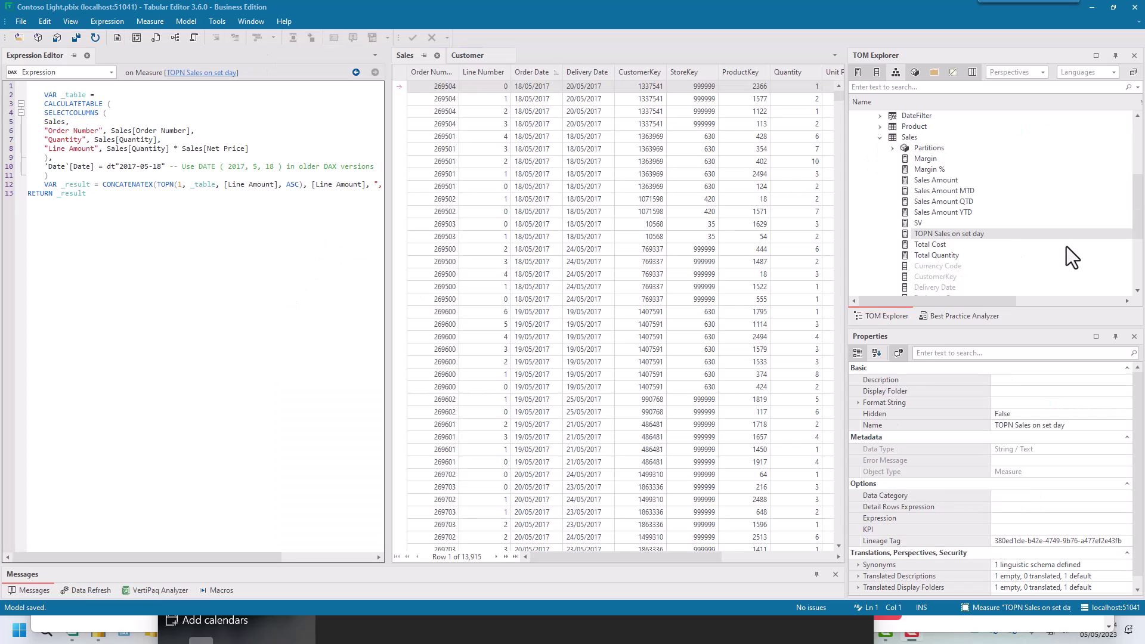
pyautogui.moveTo(1137, 241); pyautogui.dragTo(1138, 170)
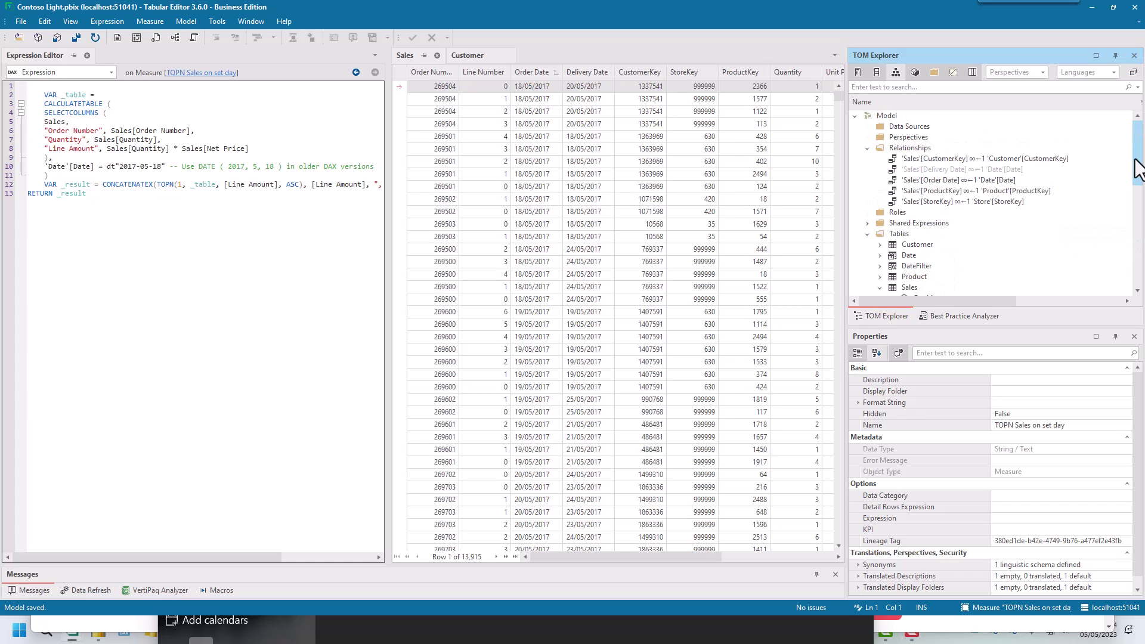
pyautogui.click(868, 149)
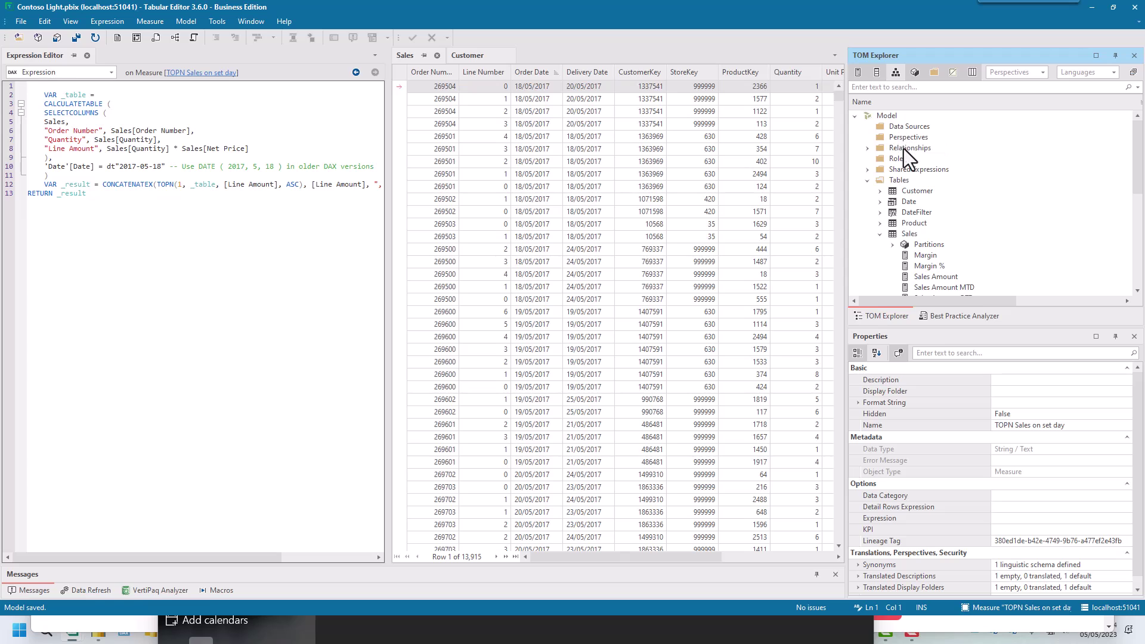
pyautogui.click(868, 149)
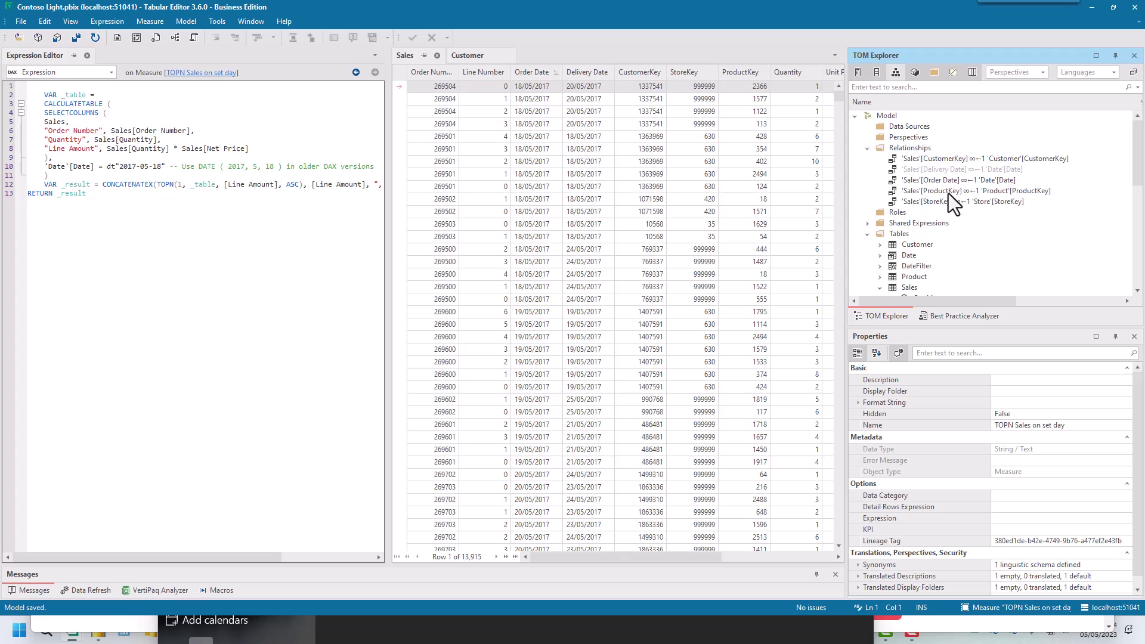
pyautogui.click(868, 149)
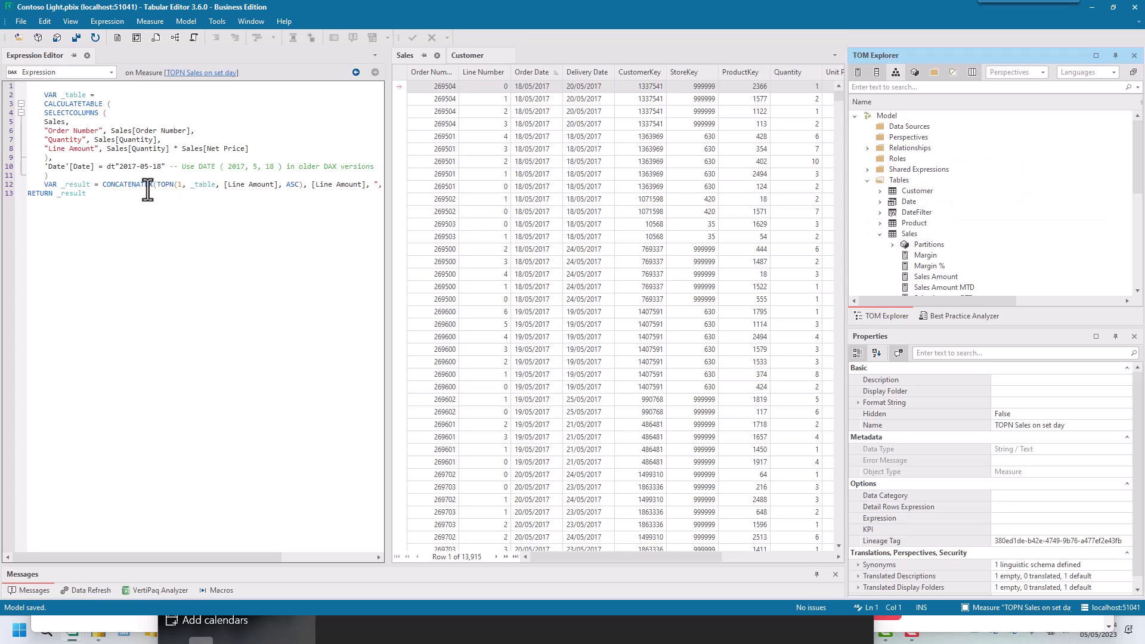
pyautogui.moveTo(122, 166)
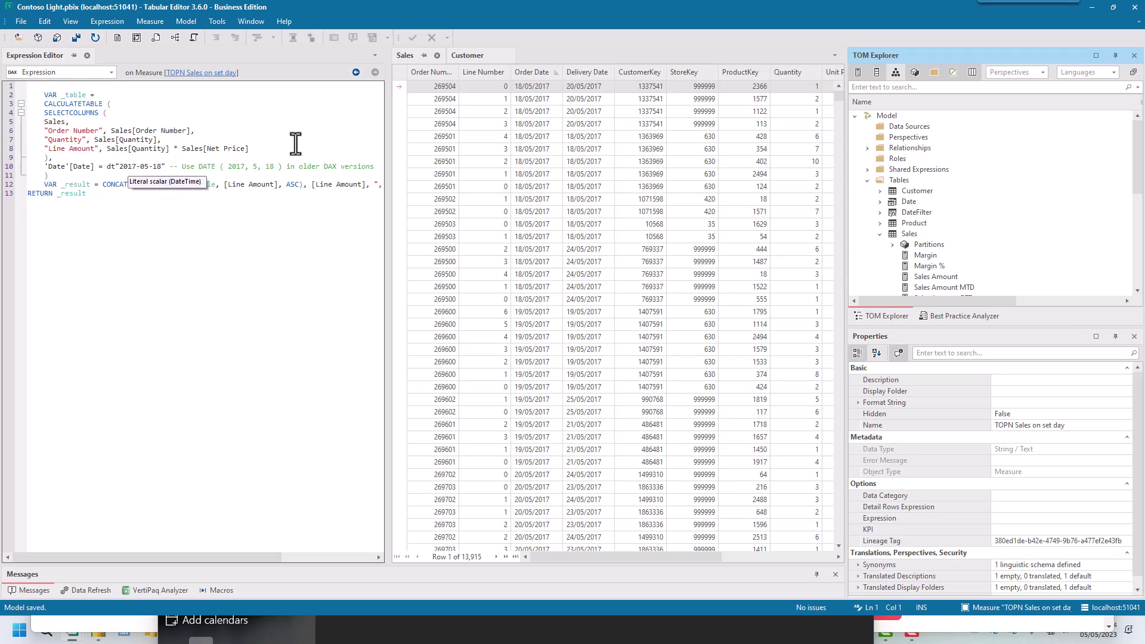
# - Sort the Sales preview by Order Date and apply a custom filter Equals 18/05/2017
pyautogui.click(542, 72)
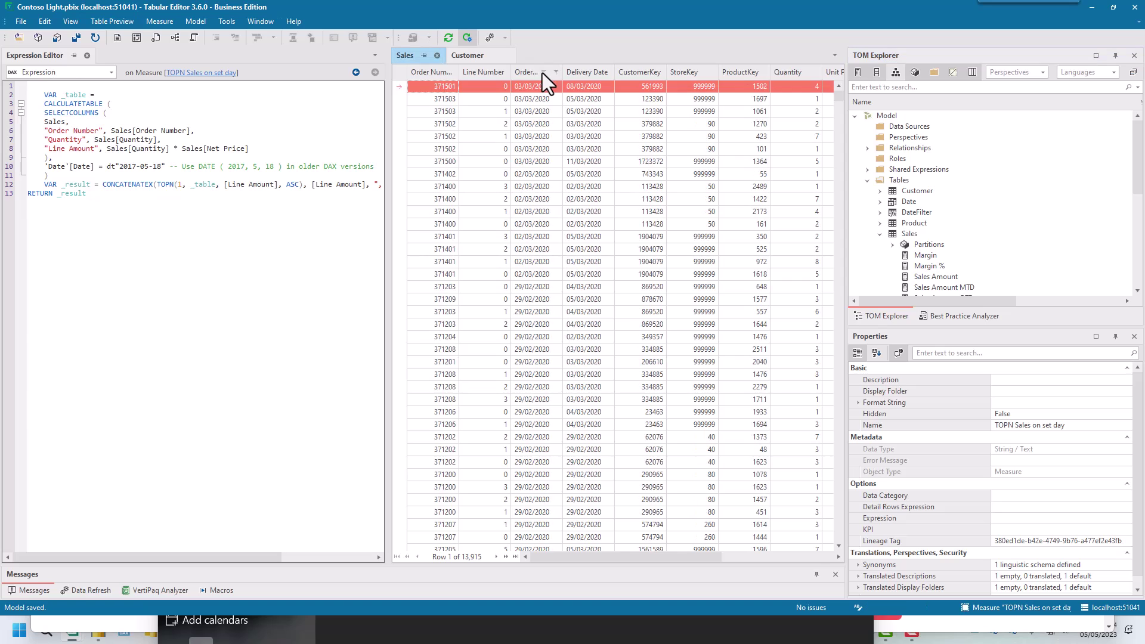
pyautogui.click(542, 73)
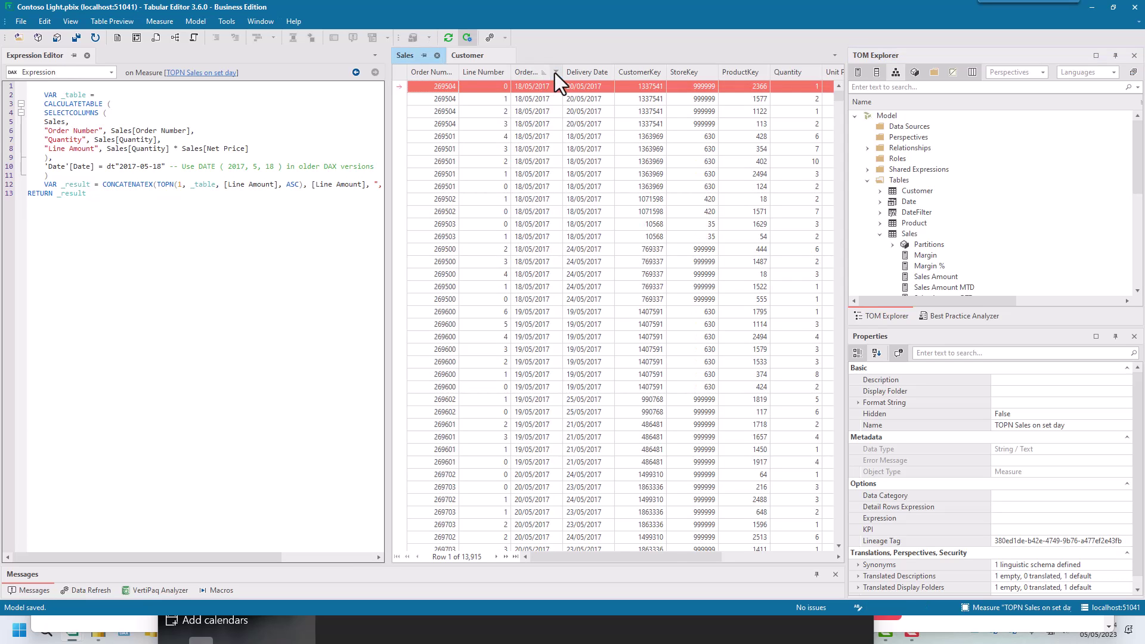
pyautogui.click(555, 73)
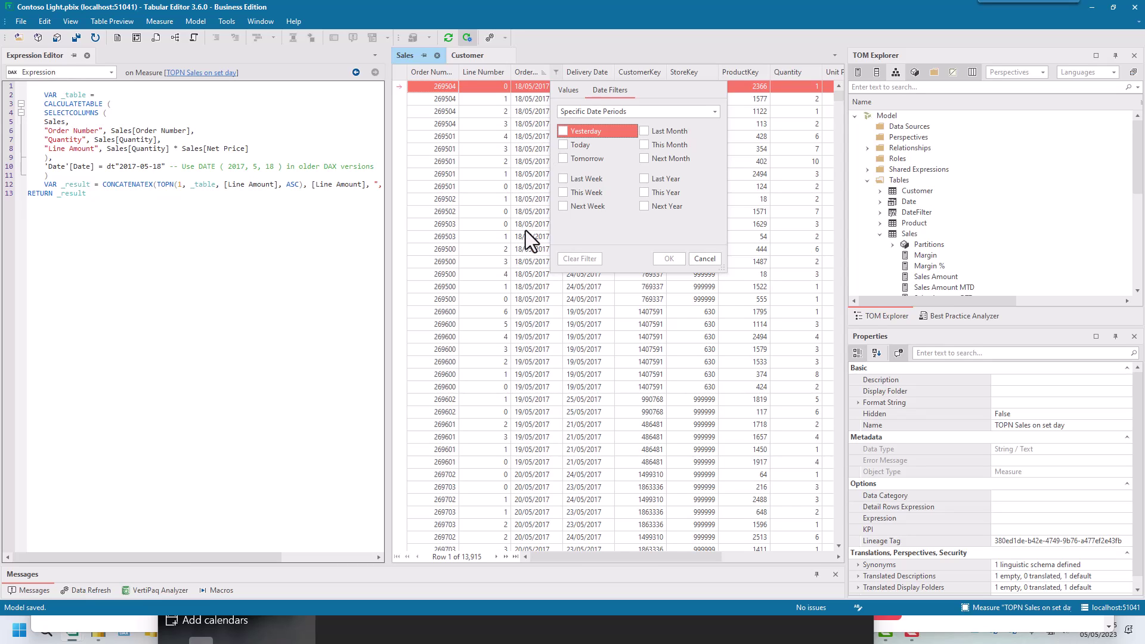
pyautogui.click(715, 112)
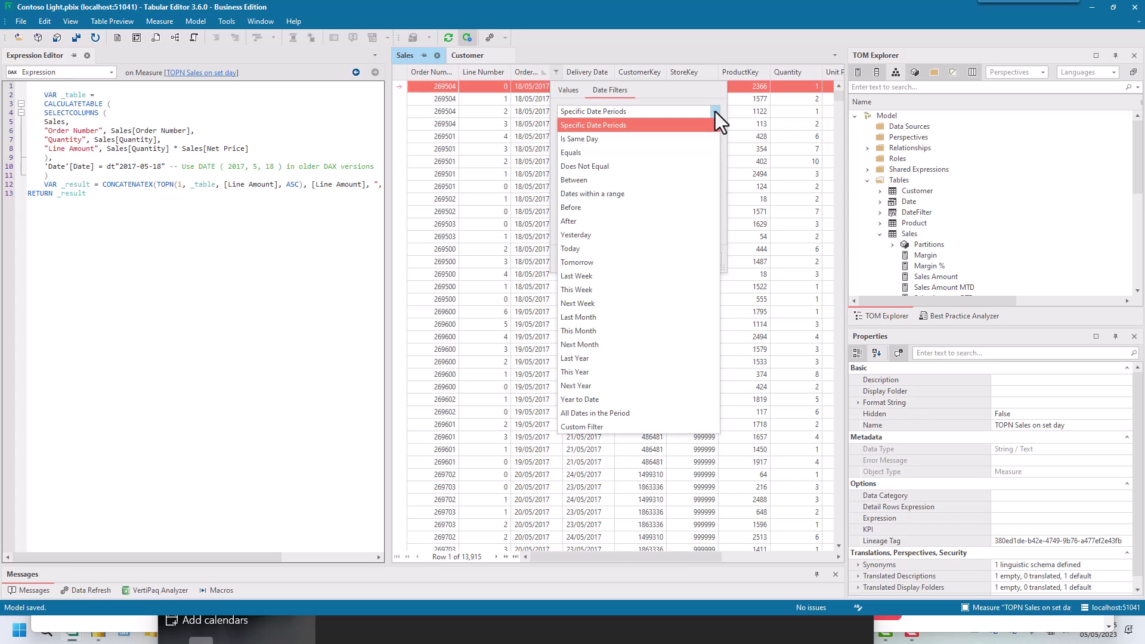
pyautogui.click(585, 428)
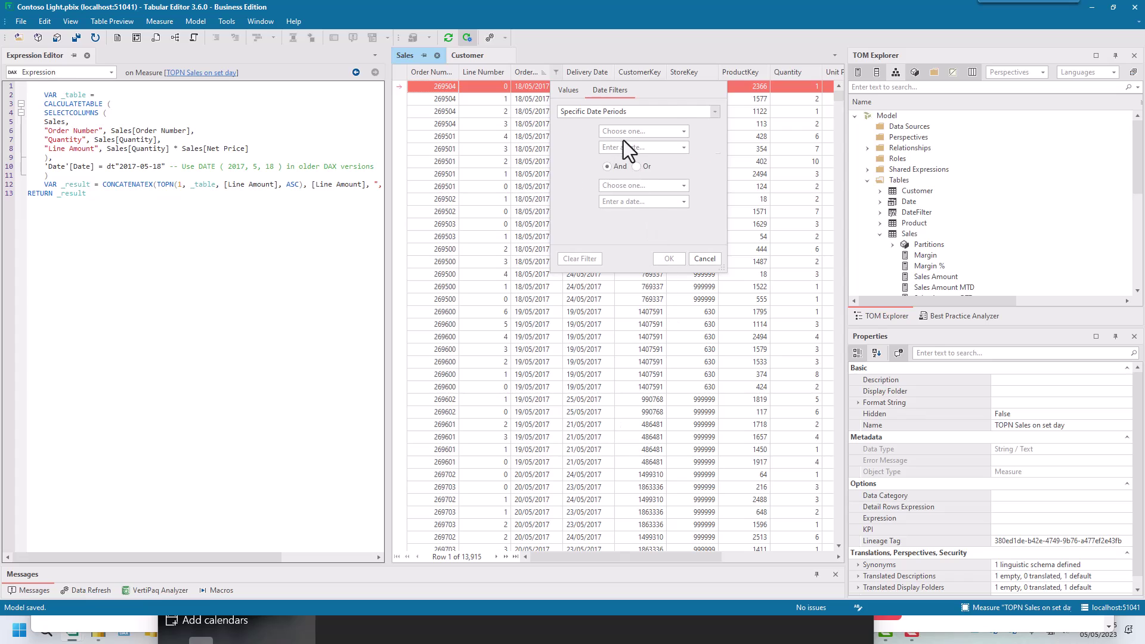
pyautogui.click(625, 133)
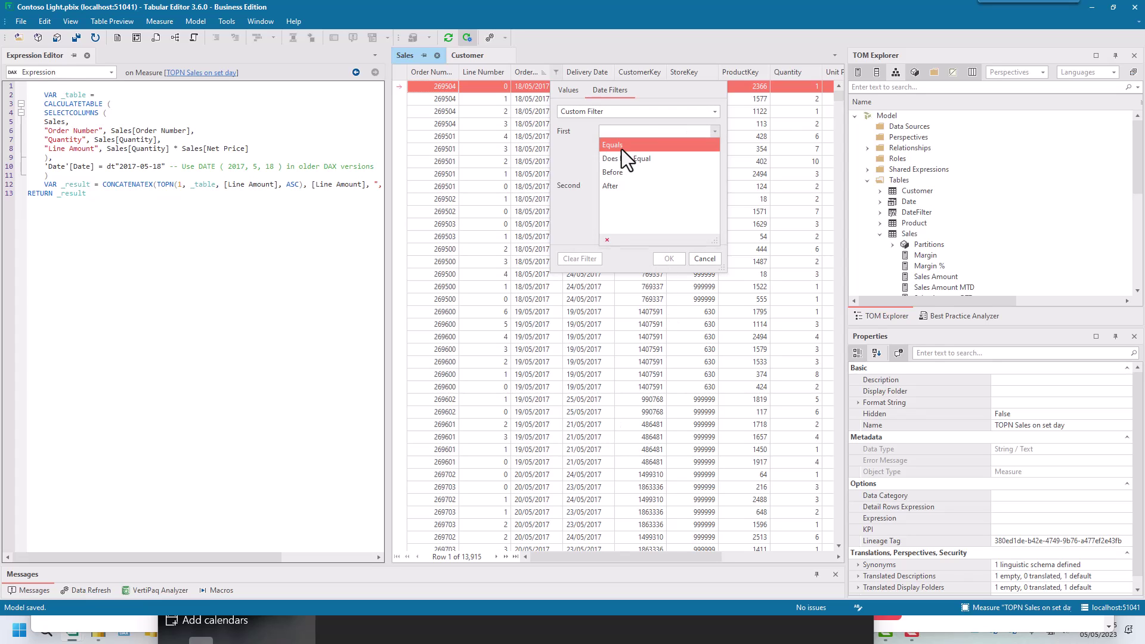
pyautogui.click(621, 149)
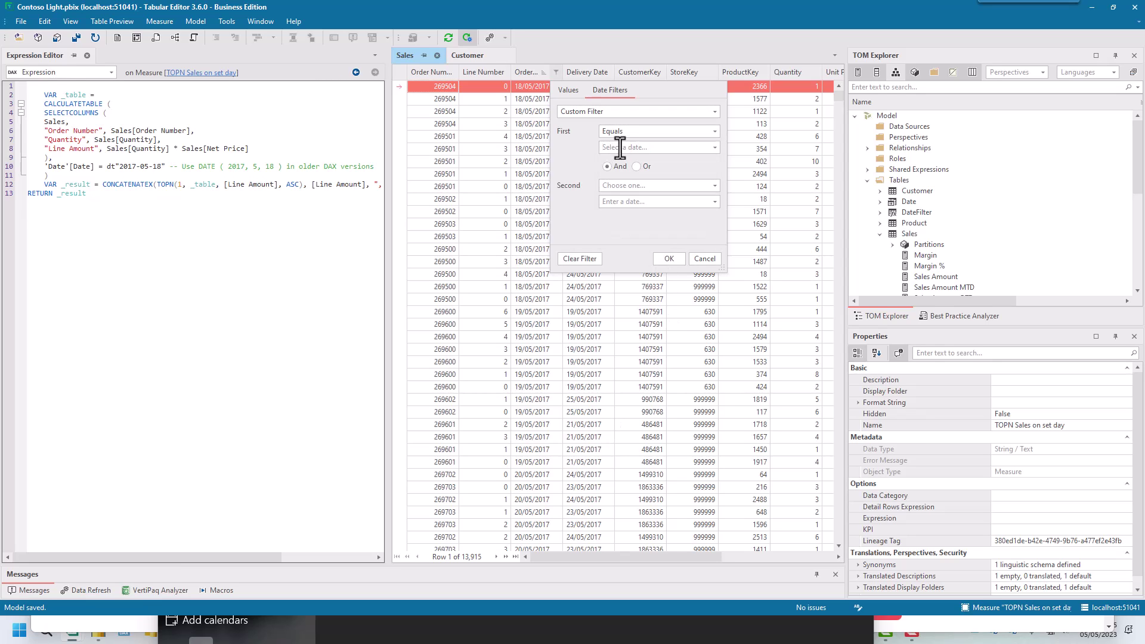
pyautogui.write('18/05/2023')
pyautogui.click(644, 149)
pyautogui.write('2017')
pyautogui.click(670, 259)
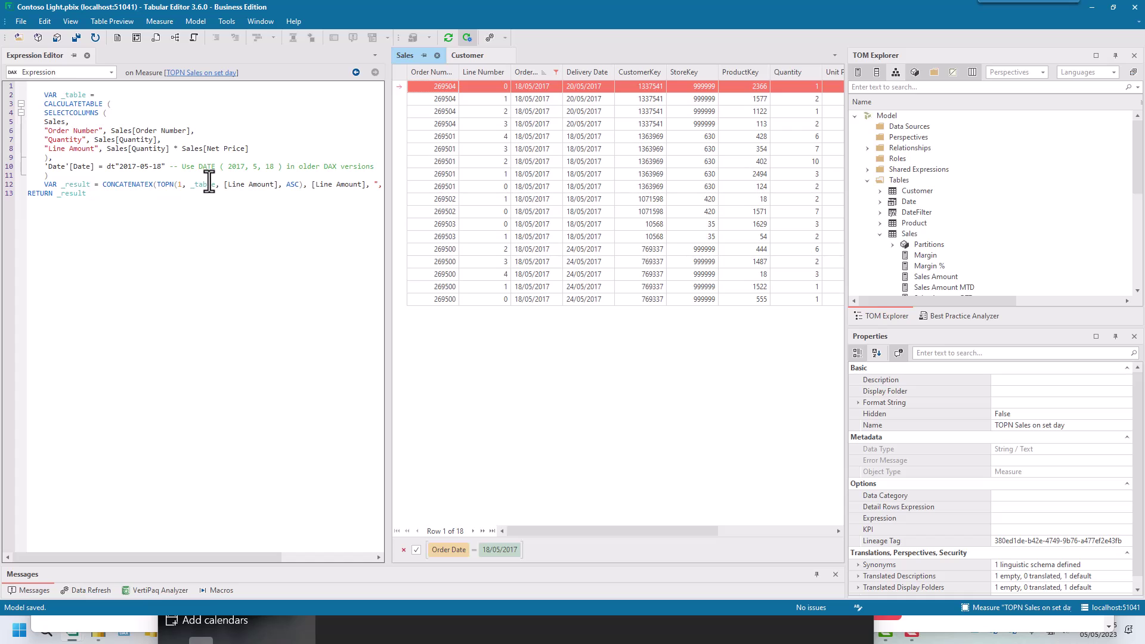
# - Create Pivot Grid 1 with the TOPN Sales on set day measure as its value
pyautogui.moveTo(209, 180)
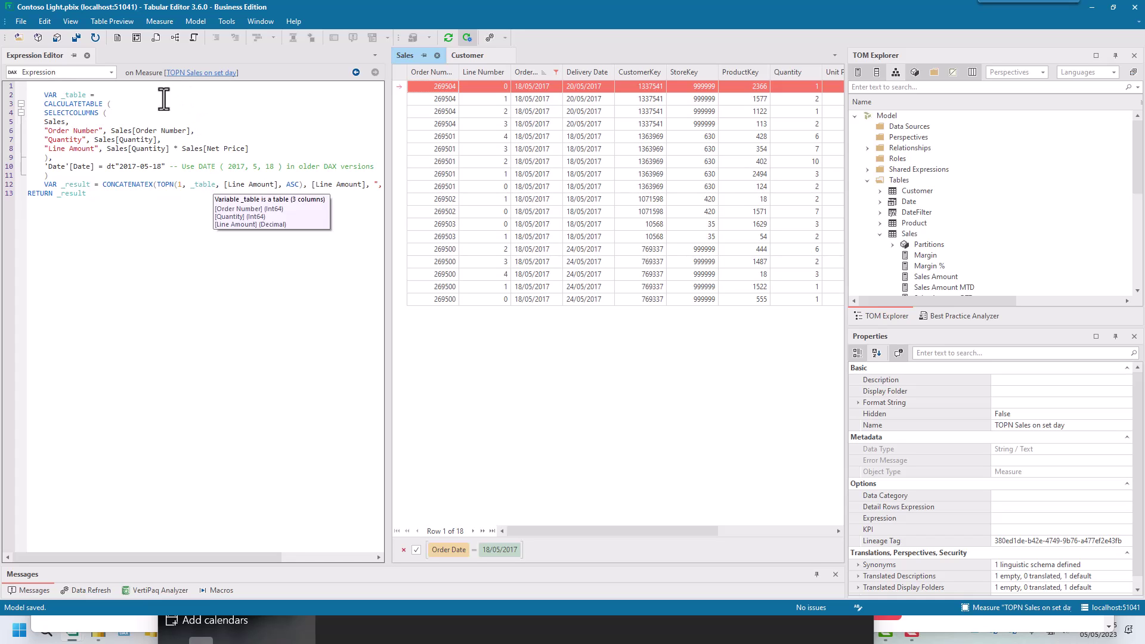
pyautogui.click(137, 39)
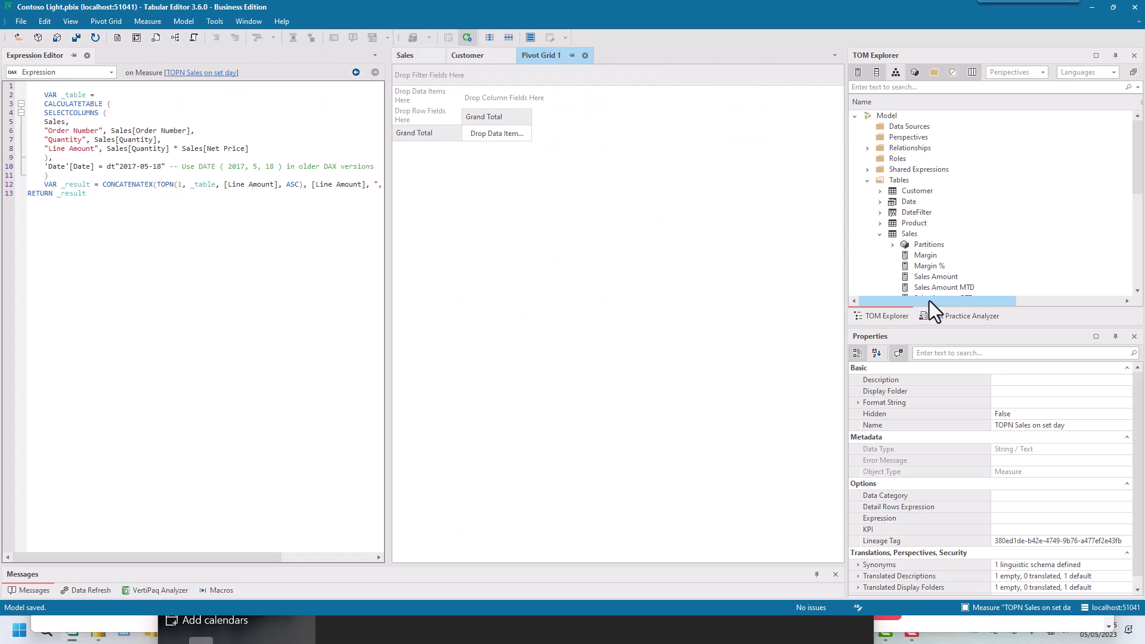
pyautogui.scroll(-2, 957, 268)
pyautogui.moveTo(940, 263); pyautogui.dragTo(513, 135)
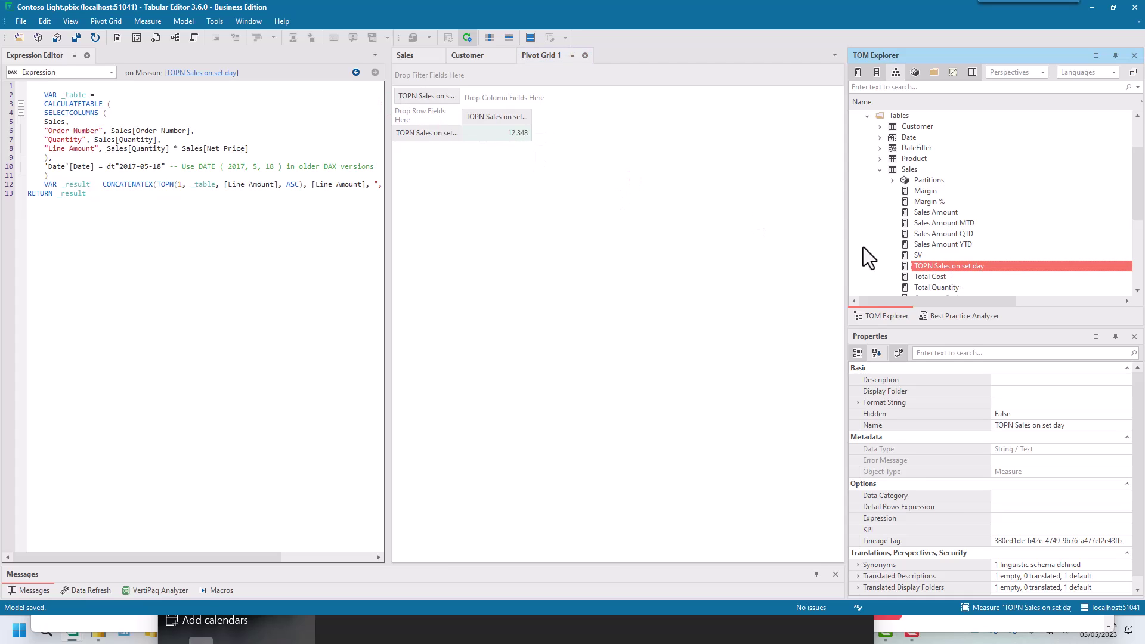
# - Put store Country on the pivot rows, then return to the Sales preview
pyautogui.click(880, 170)
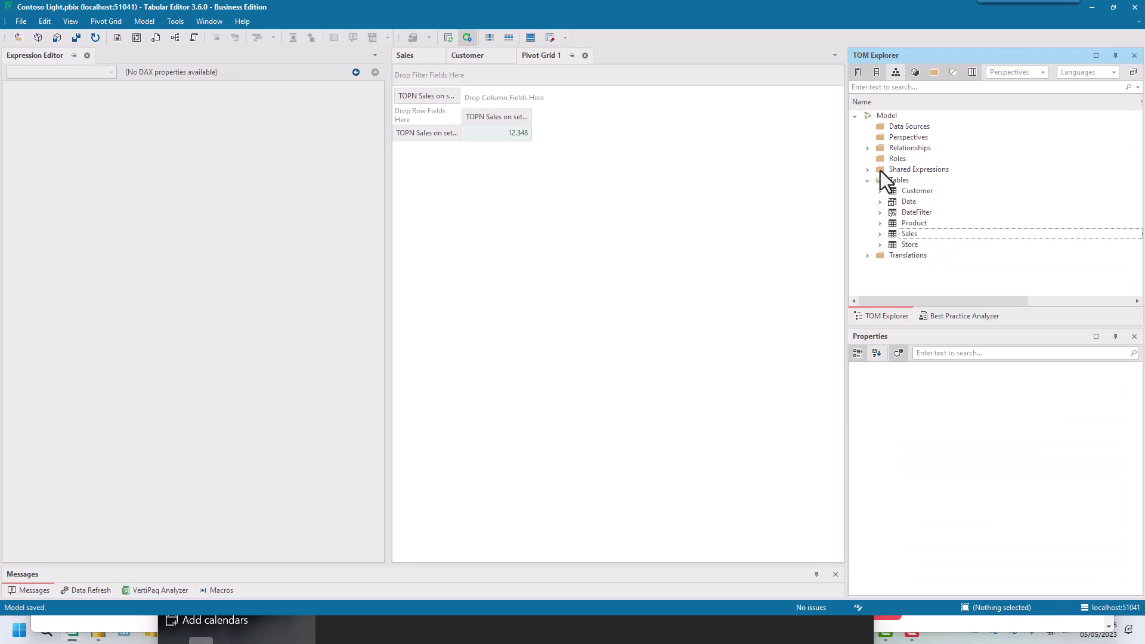
pyautogui.click(881, 243)
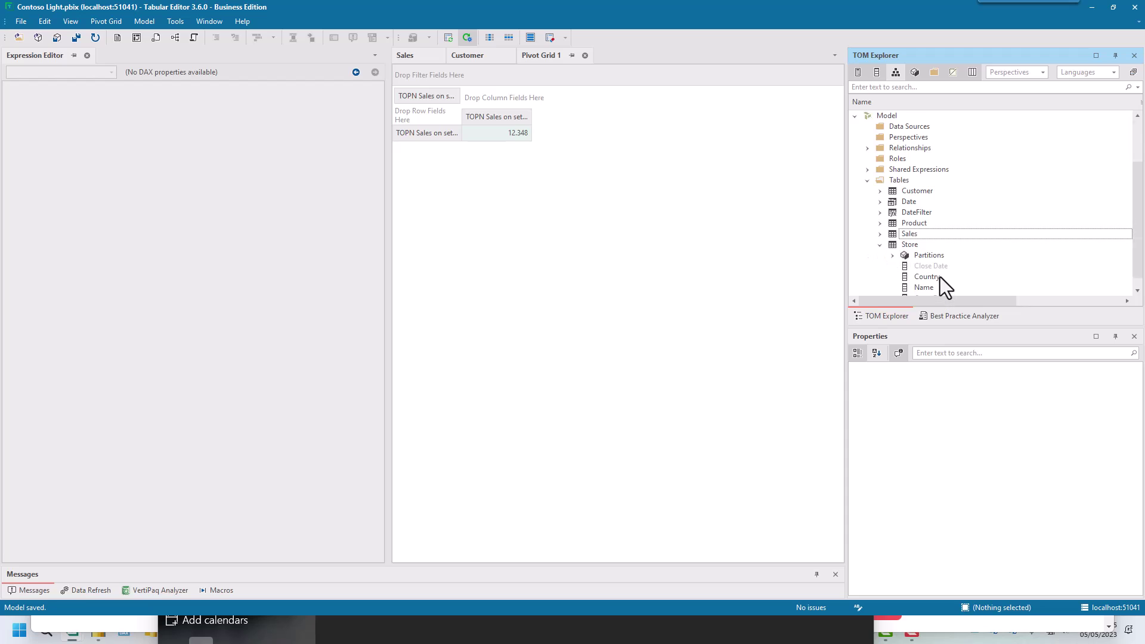
pyautogui.scroll(-3, 940, 277)
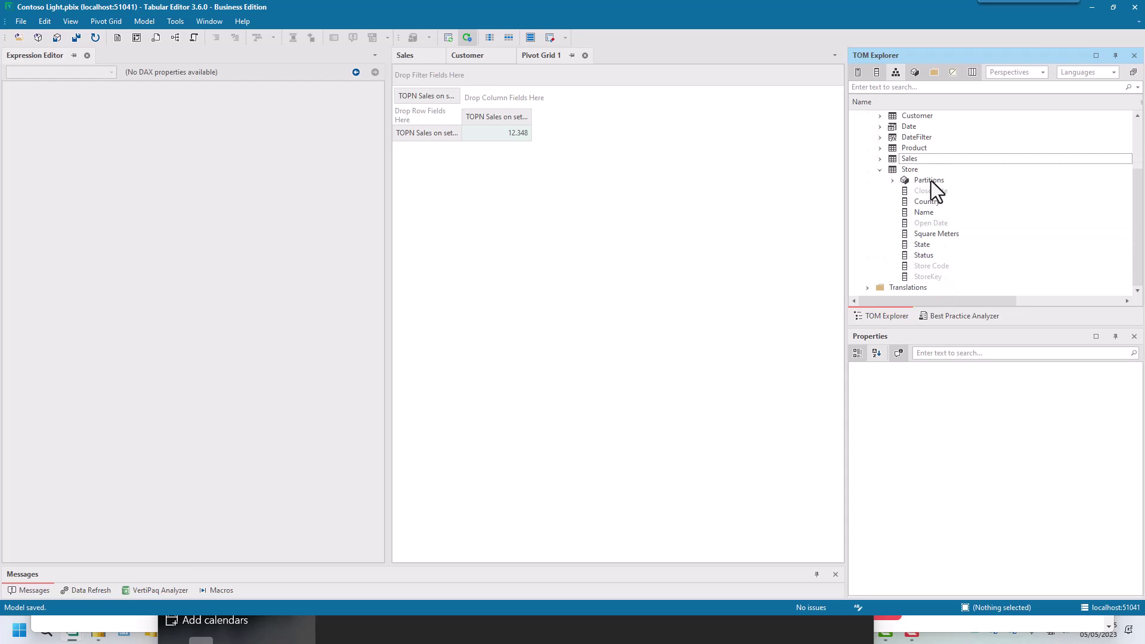
pyautogui.moveTo(927, 199); pyautogui.dragTo(417, 113)
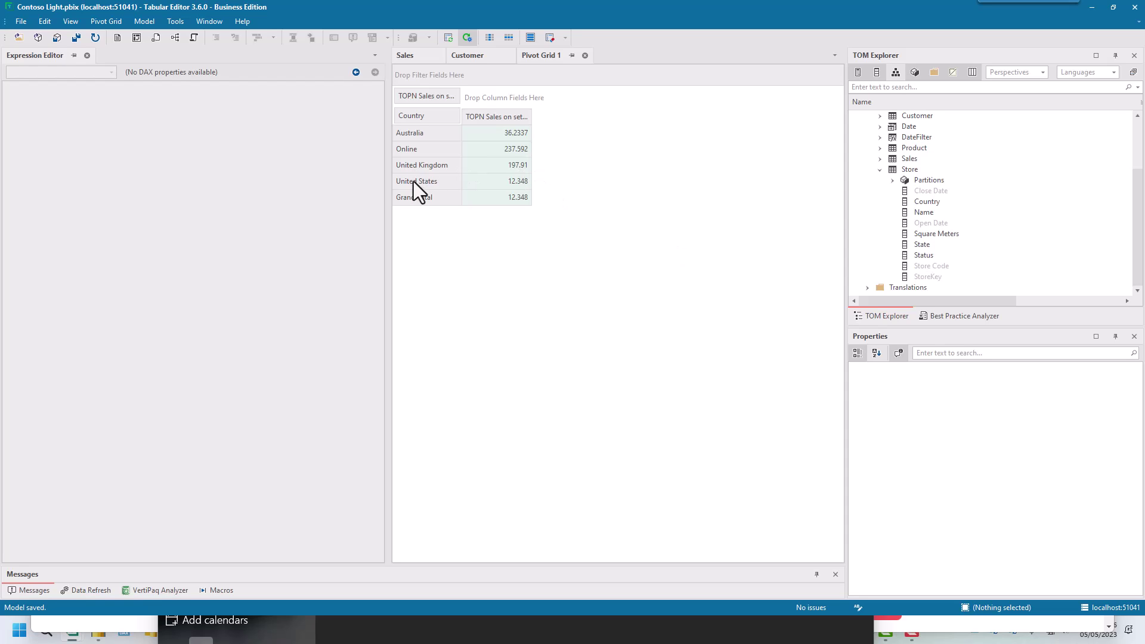
pyautogui.click(414, 54)
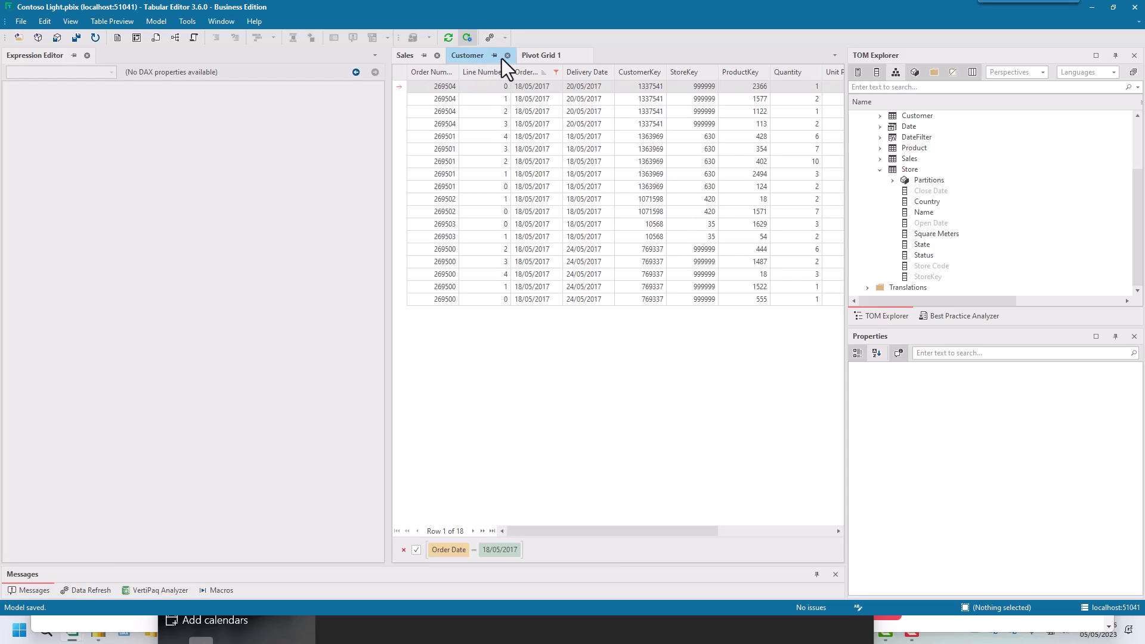
# - Preview the Store table and filter its Country column to Online
pyautogui.click(911, 170)
pyautogui.rightClick(914, 170)
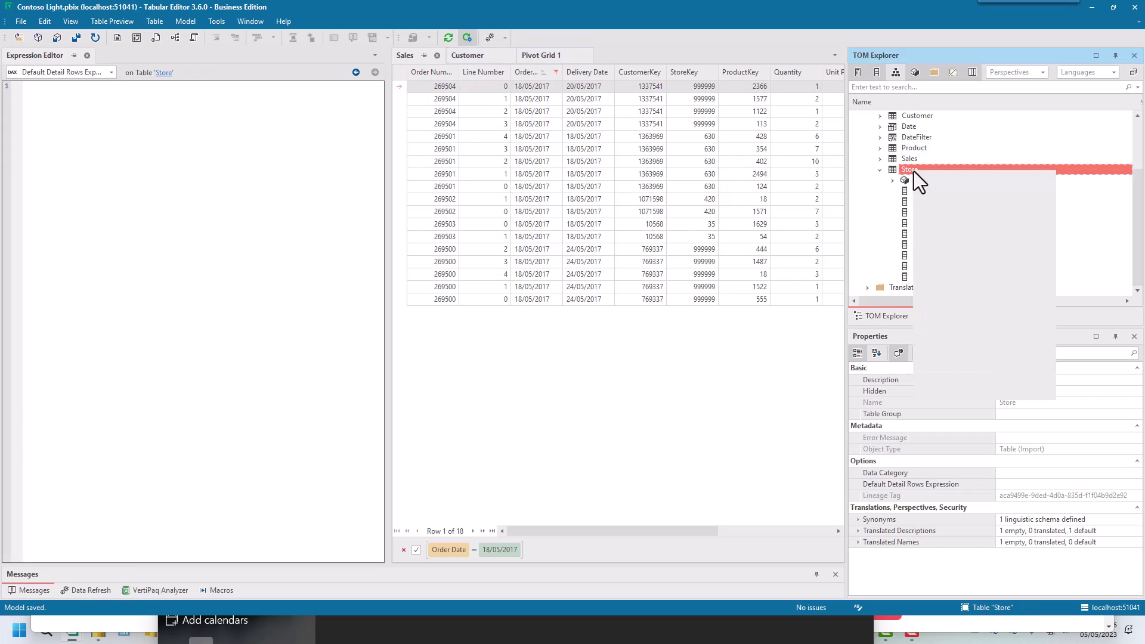
pyautogui.press('Escape')
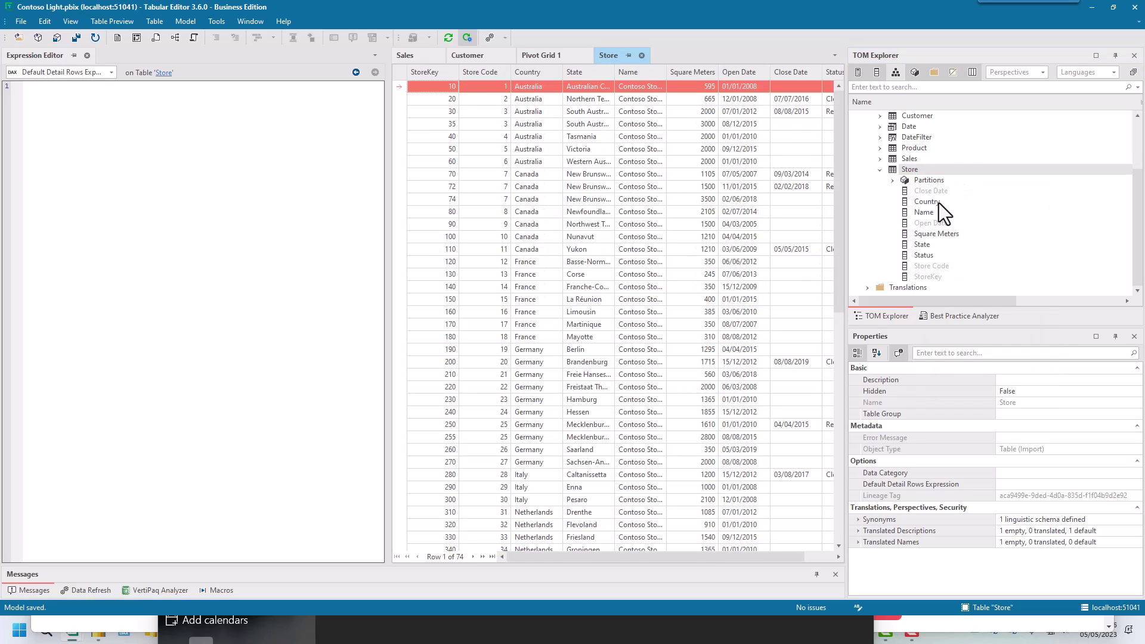
pyautogui.click(554, 72)
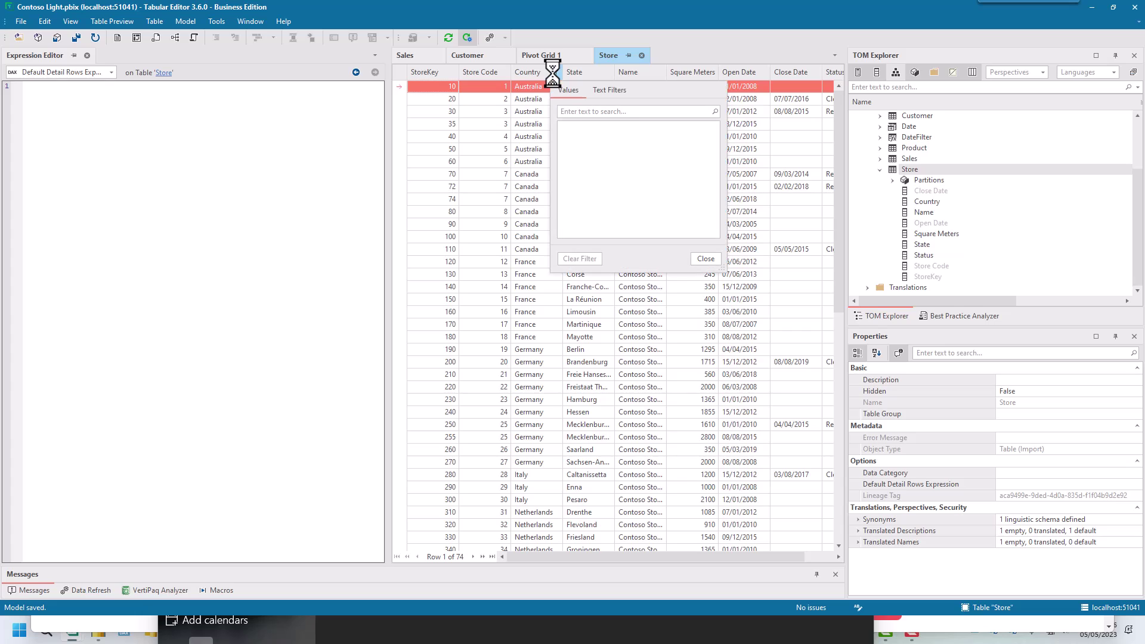
pyautogui.click(564, 226)
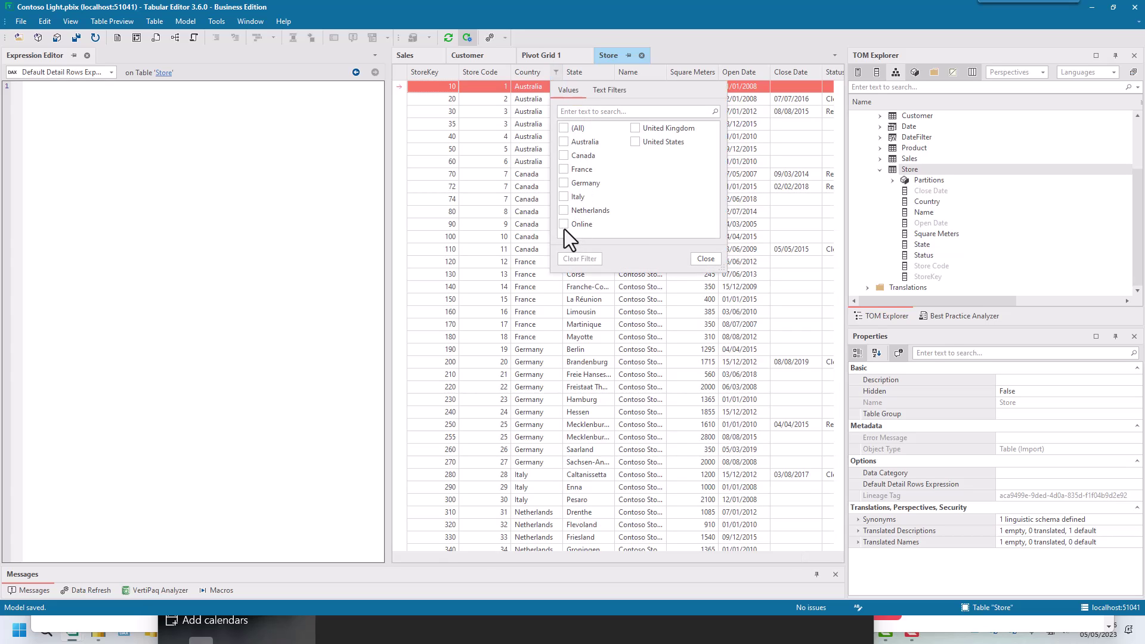
pyautogui.click(706, 260)
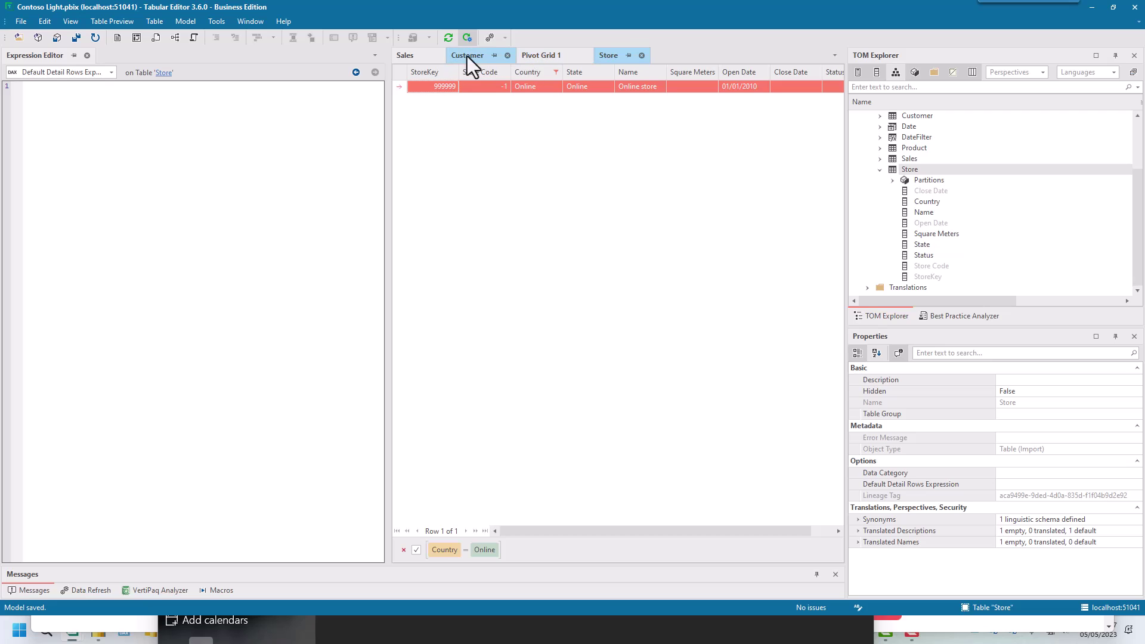
# - Add a StoreKey equals 999999 filter to the Sales preview, leaving 9 rows
pyautogui.click(414, 56)
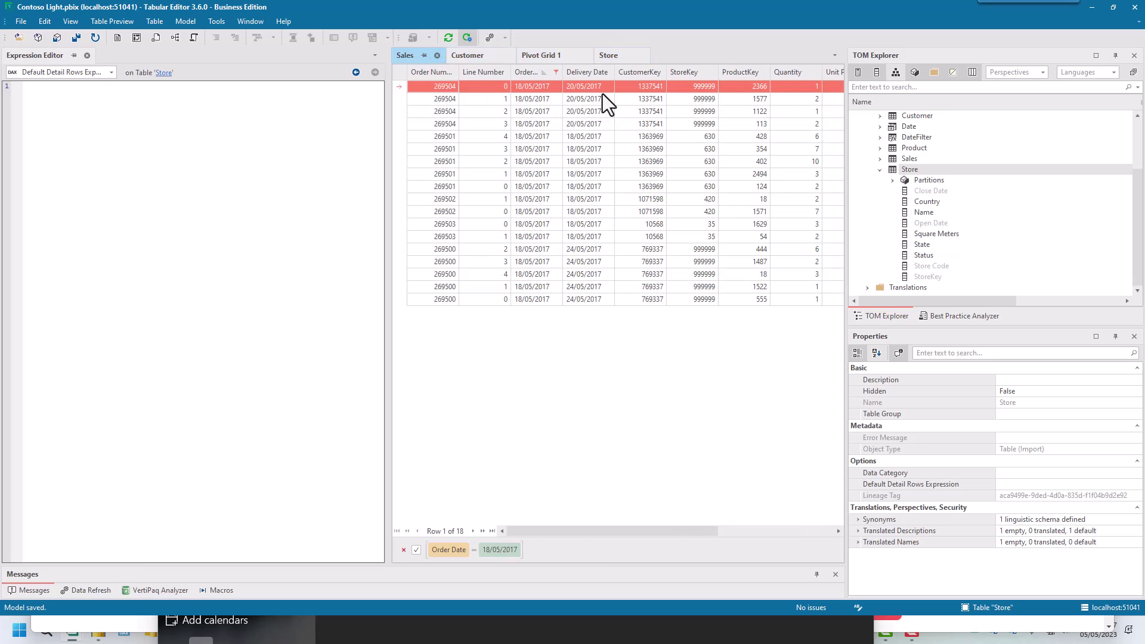
pyautogui.click(711, 73)
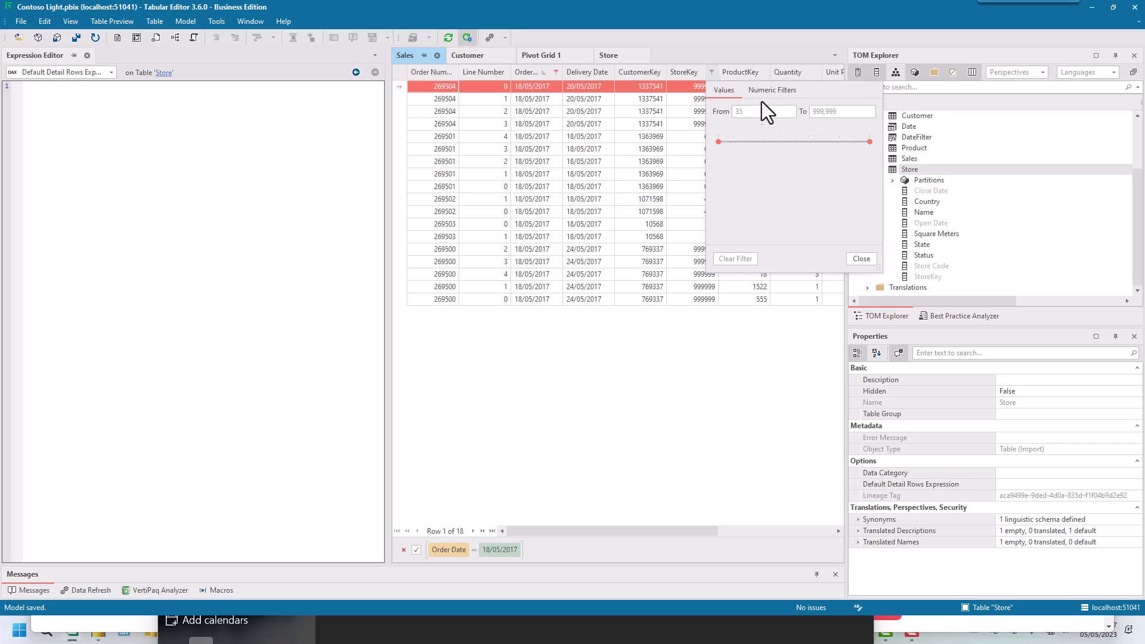
pyautogui.click(764, 89)
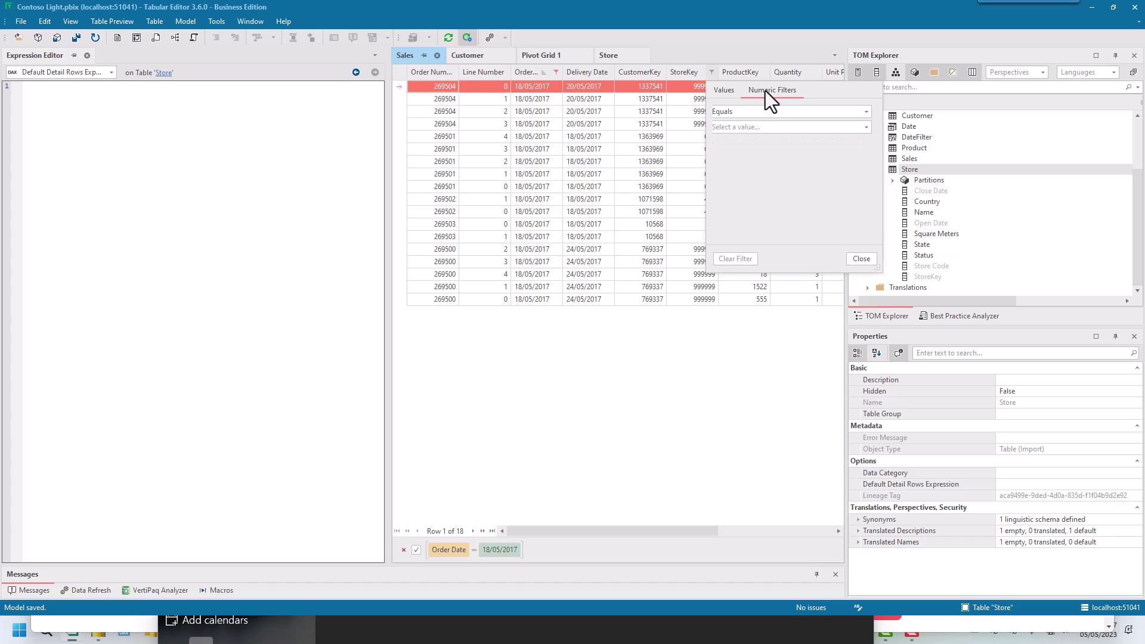
pyautogui.click(755, 127)
pyautogui.write('999')
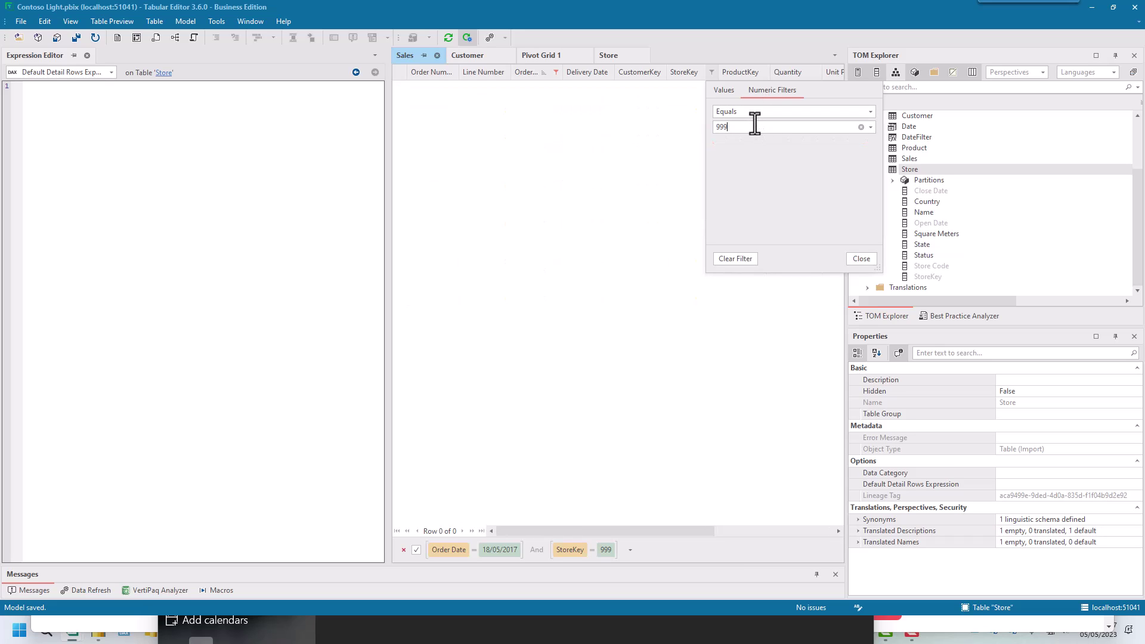
pyautogui.write(',999')
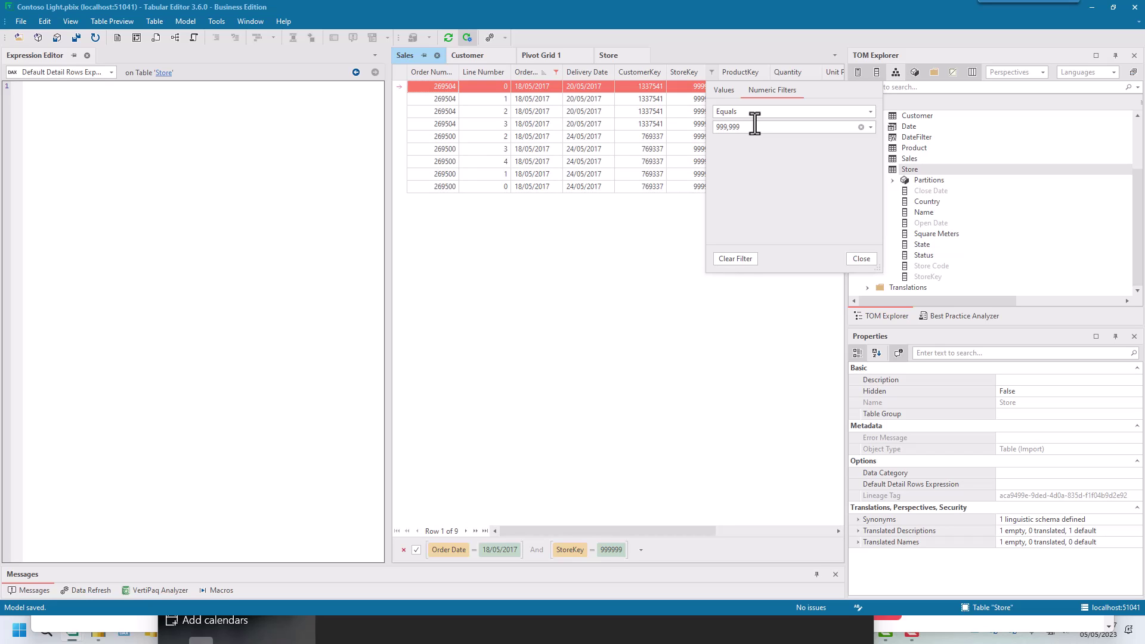
pyautogui.click(861, 258)
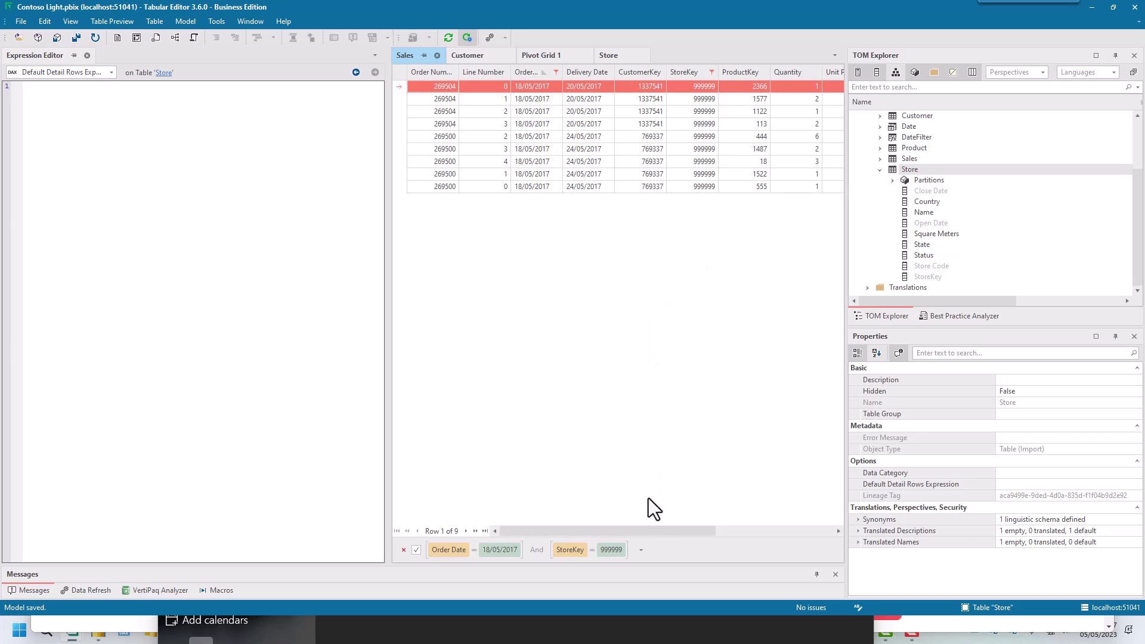
# - Collapse Store, expand Sales and open the TOPN Sales on set day measure
pyautogui.click(230, 324)
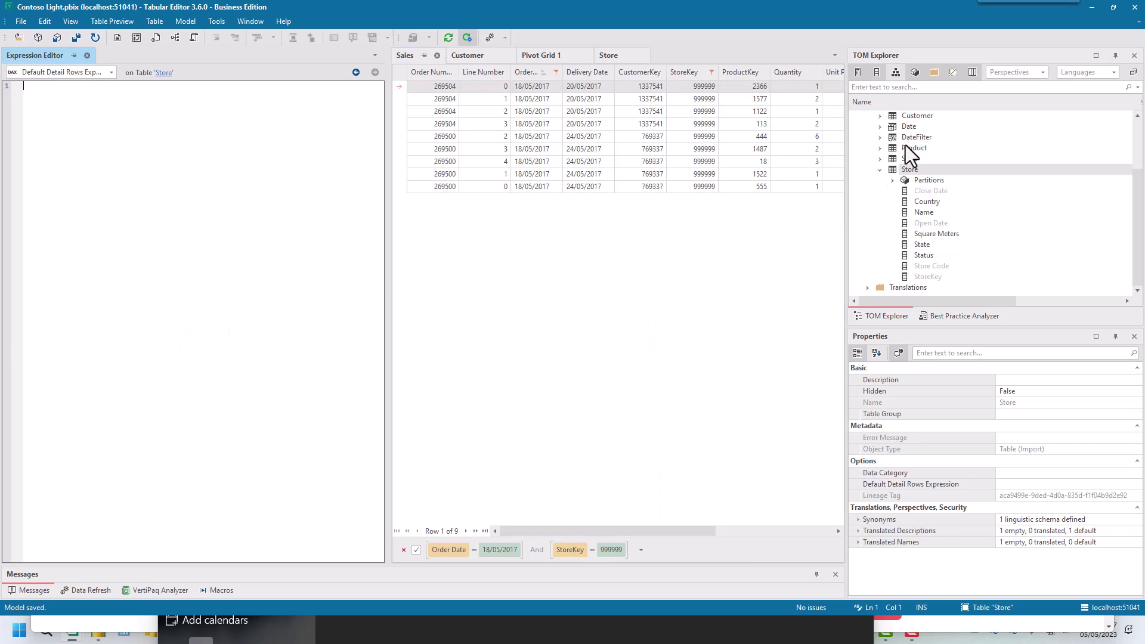
pyautogui.click(880, 169)
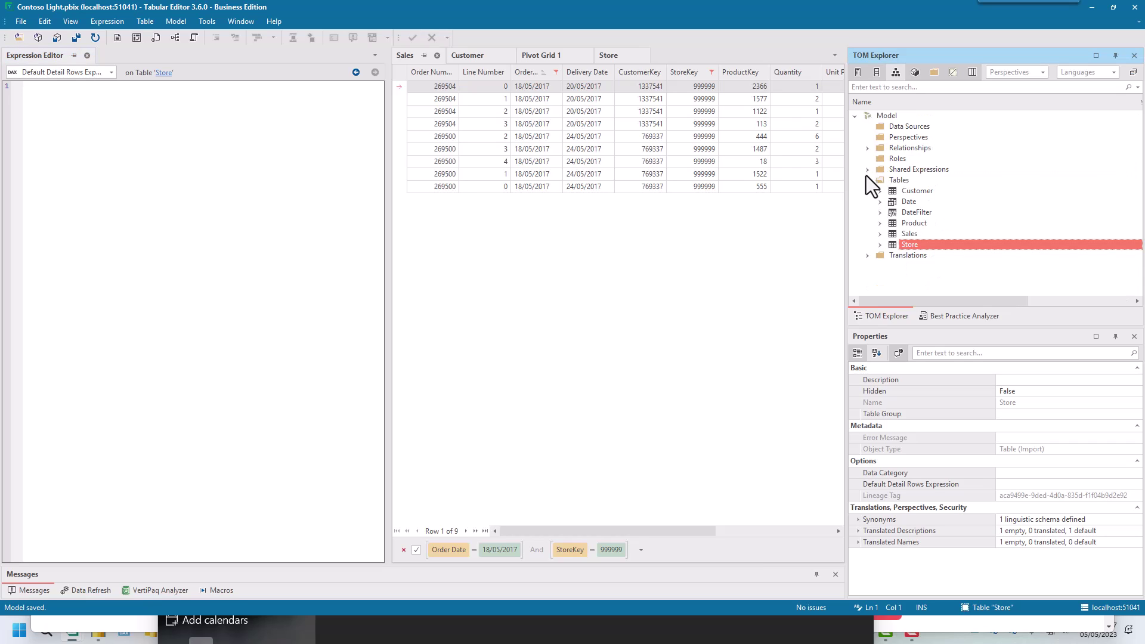
pyautogui.click(880, 234)
pyautogui.scroll(-6, 912, 257)
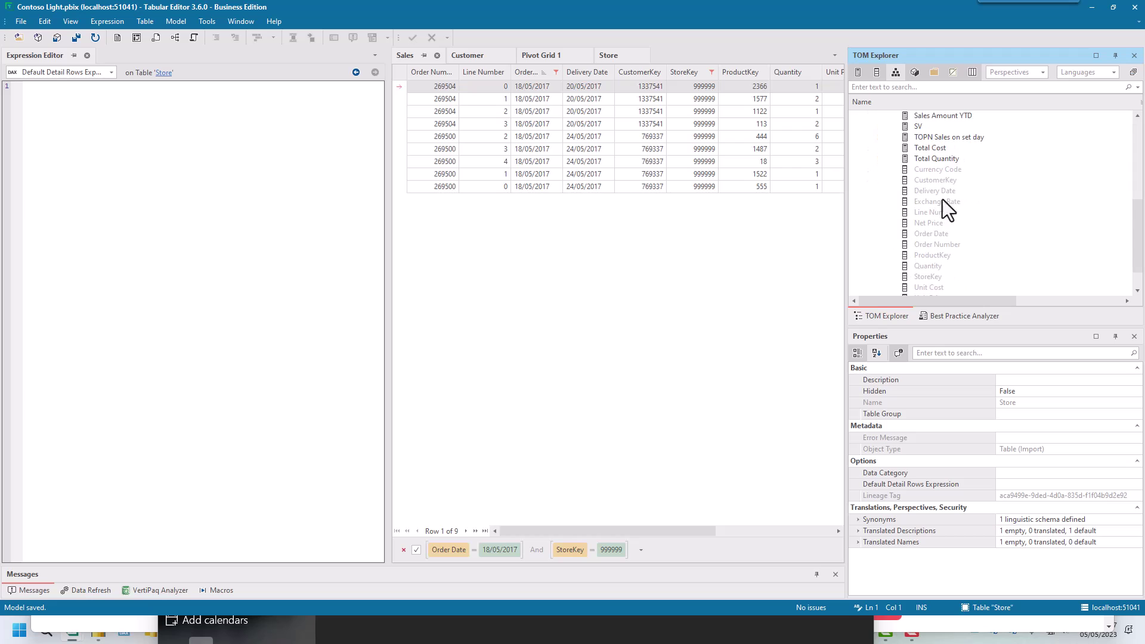
pyautogui.click(939, 139)
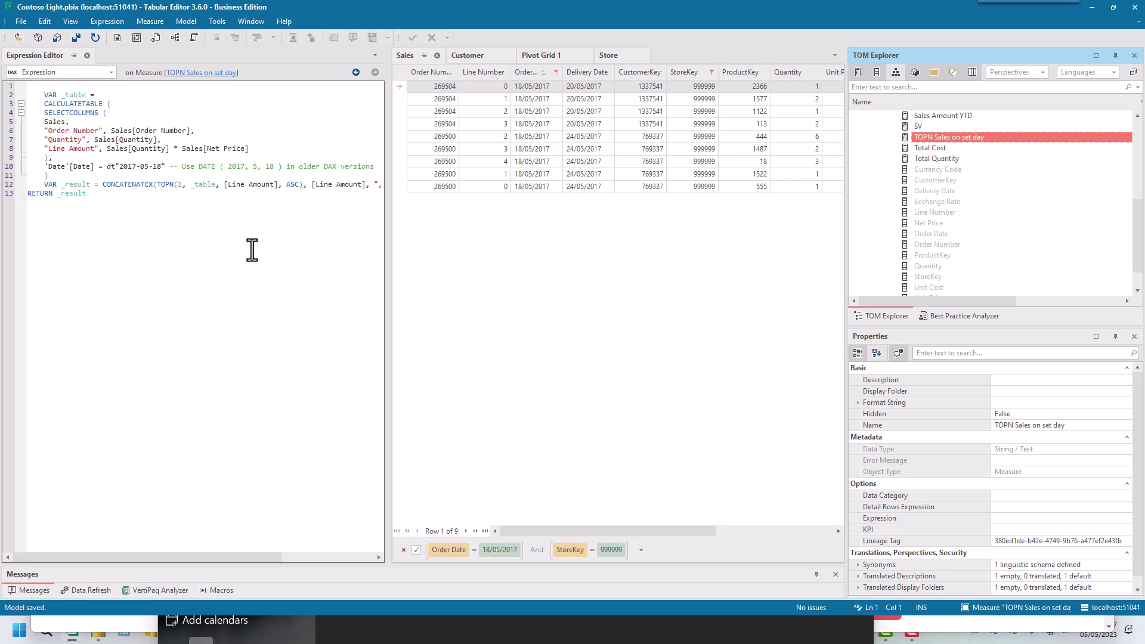
# - Dock the TOPN Sales by Country pivot grid (Pivot Grid 1) beside the table preview
pyautogui.click(536, 57)
pyautogui.click(524, 148)
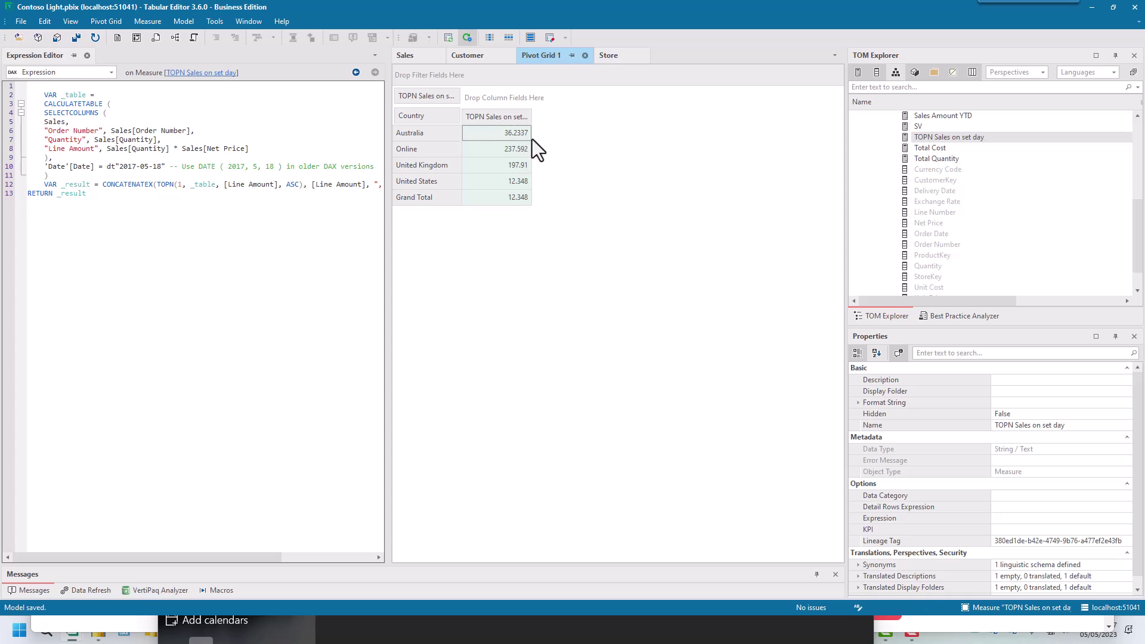
pyautogui.moveTo(544, 56); pyautogui.dragTo(646, 306)
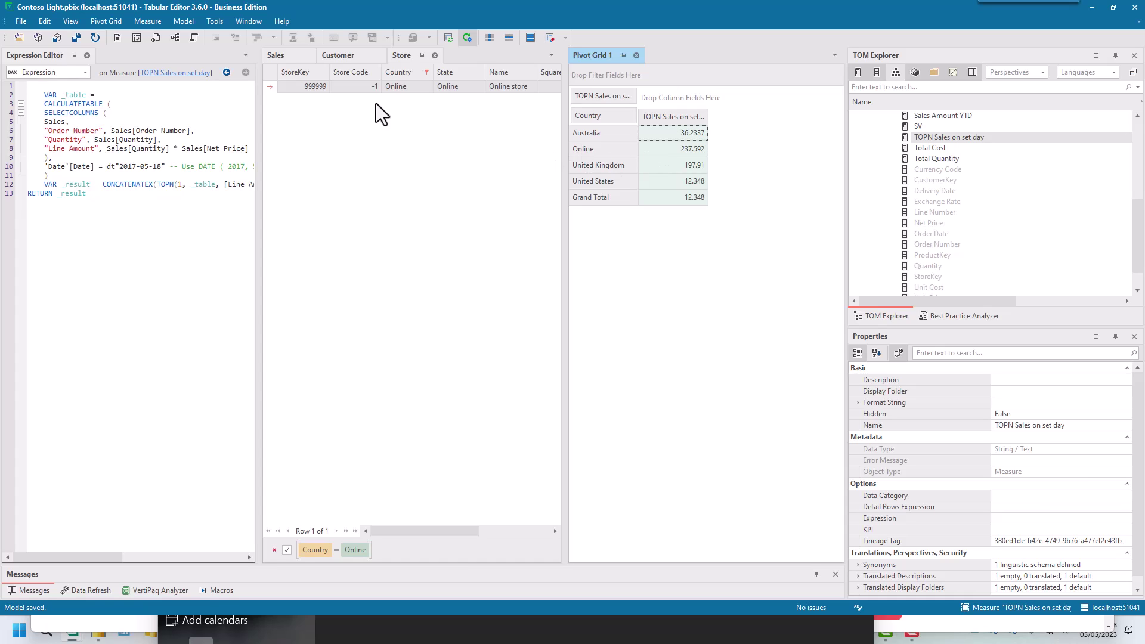
# - Show the Sales preview scrolled right to its unit price, net price, unit cost and currency columns
pyautogui.click(285, 54)
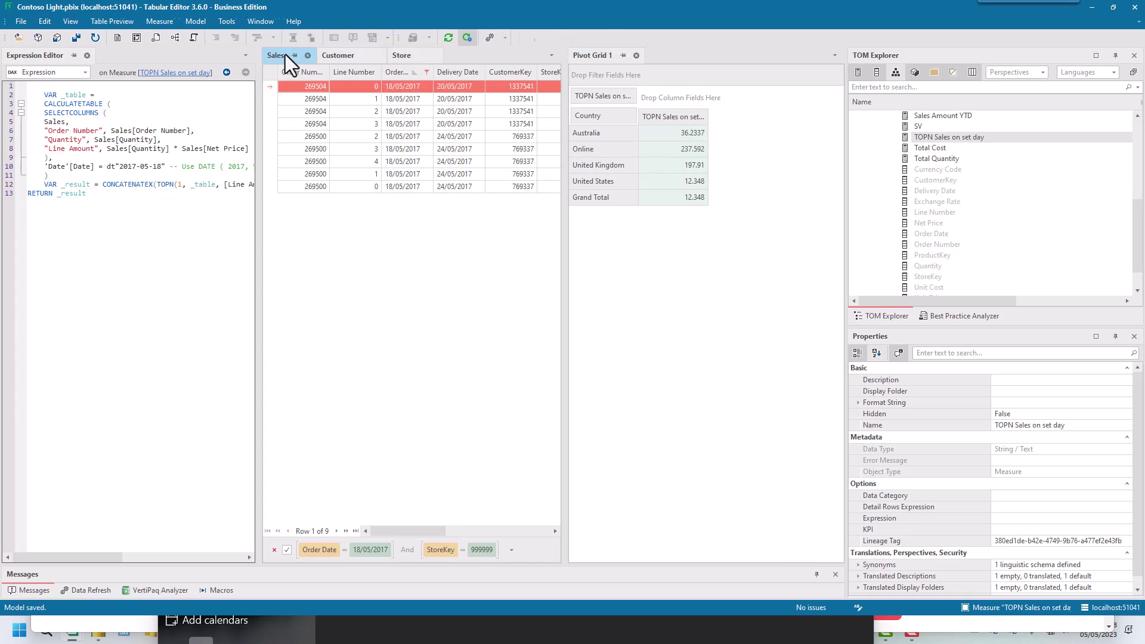
pyautogui.moveTo(401, 531); pyautogui.dragTo(511, 532)
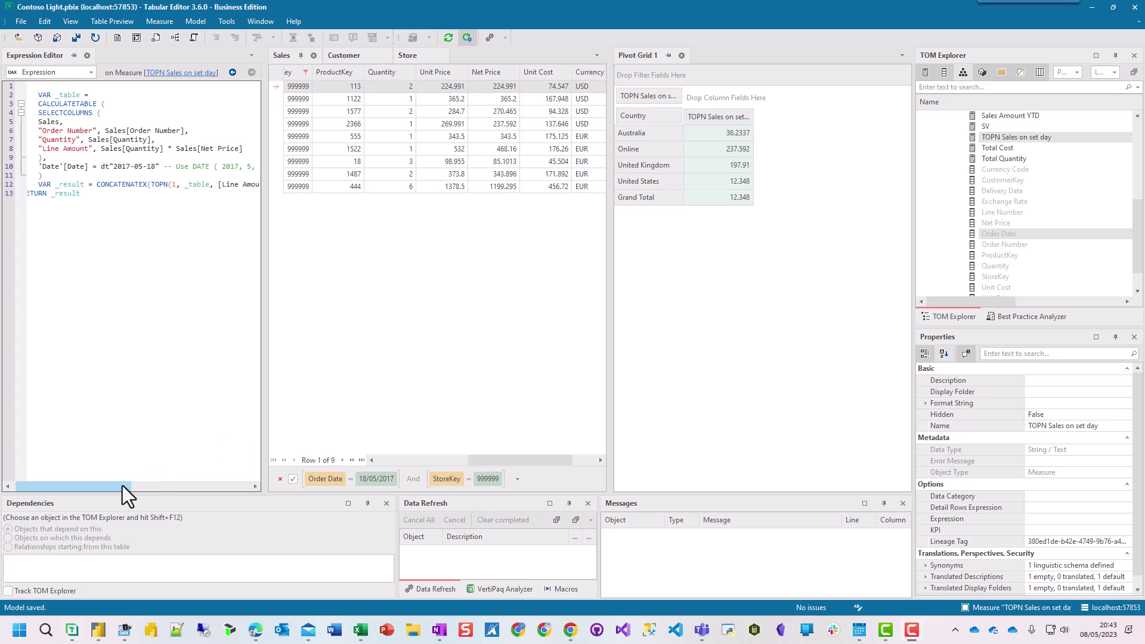
# - Run DAX Query 1 with F5 to list the 9 Online rows for 18/05/2017
pyautogui.moveTo(123, 486); pyautogui.dragTo(242, 487)
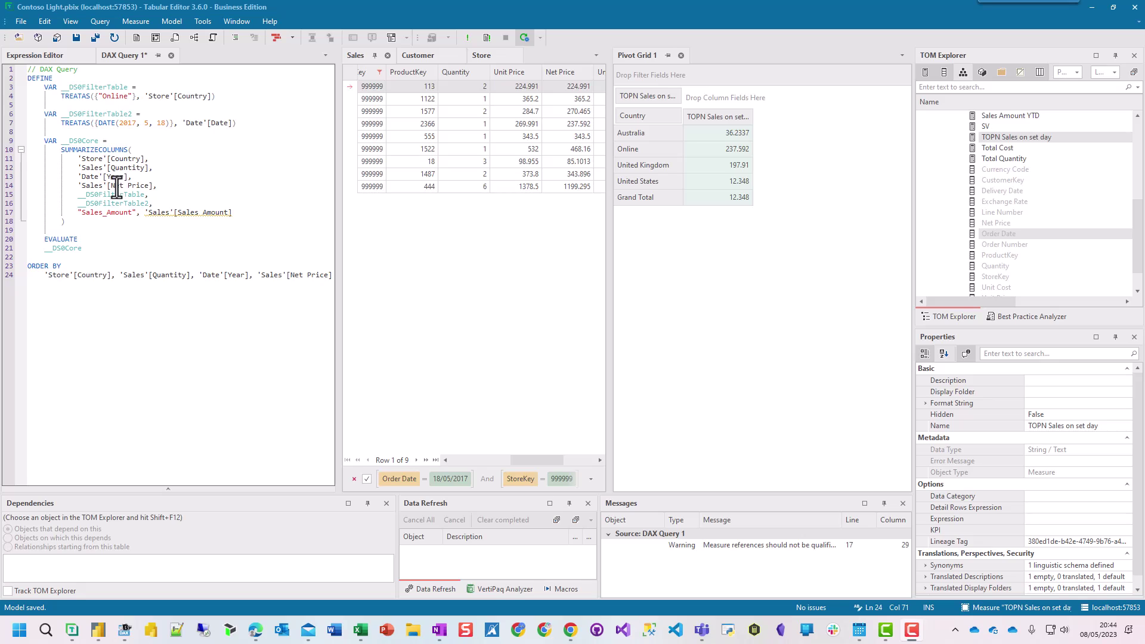
pyautogui.click(127, 223)
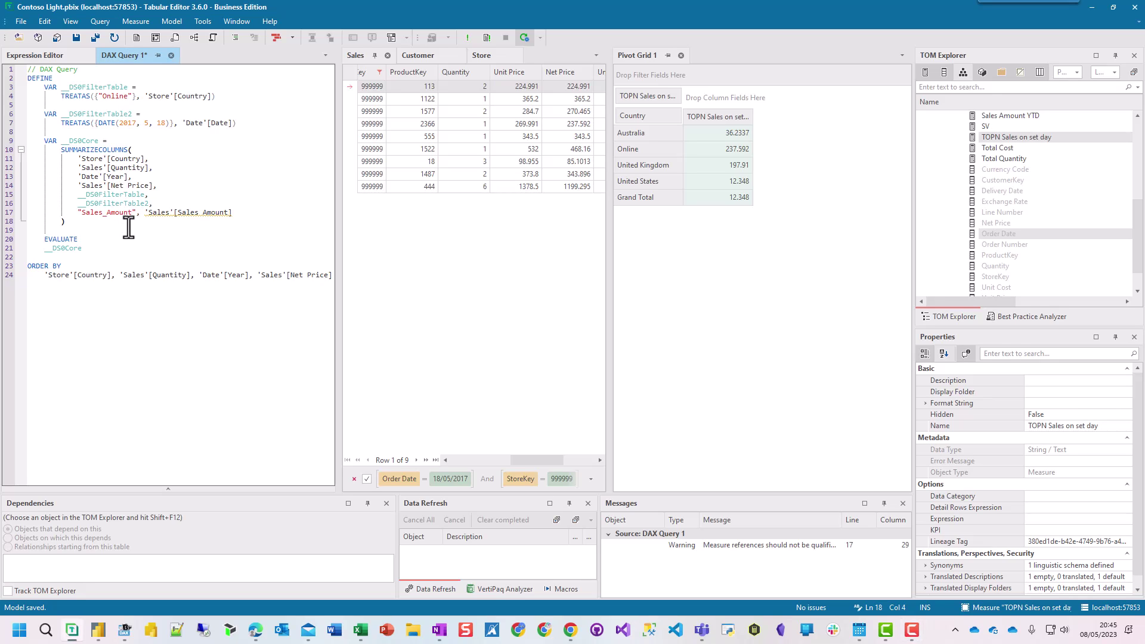
pyautogui.press('F5')
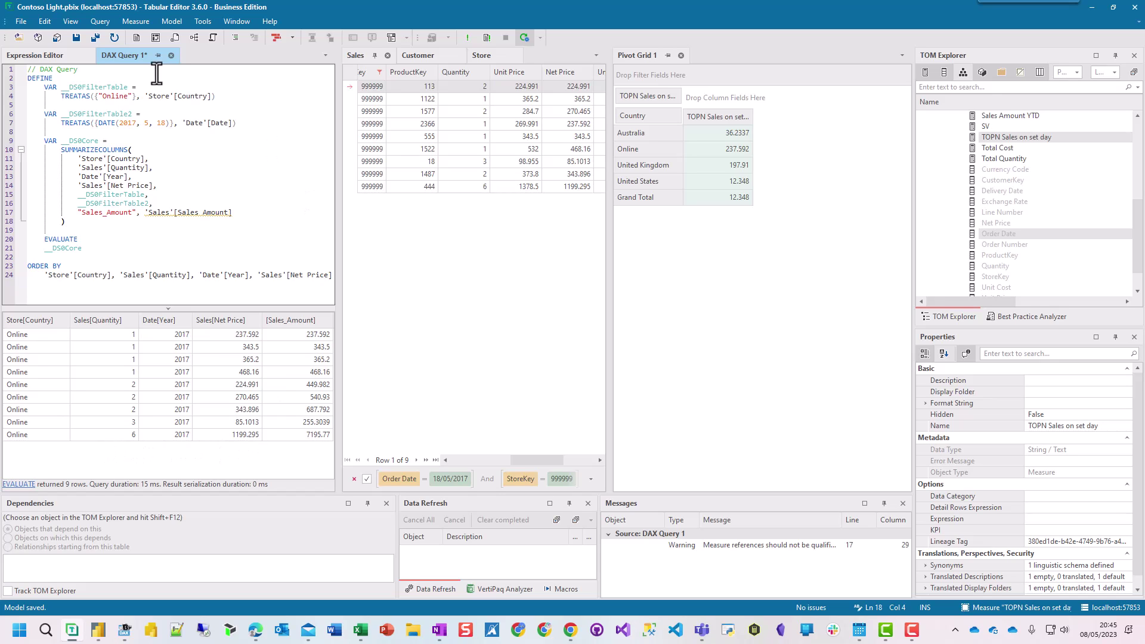
# - Change the TOPN sort order on line 12 from ASC to DESC
pyautogui.click(24, 57)
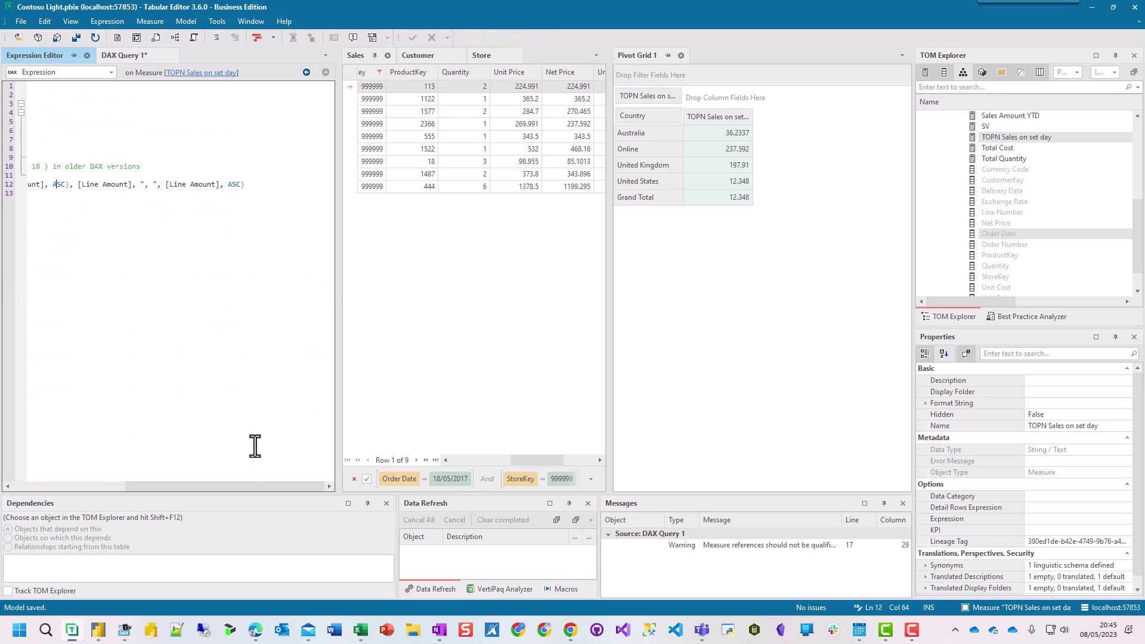
pyautogui.moveTo(242, 488); pyautogui.dragTo(137, 488)
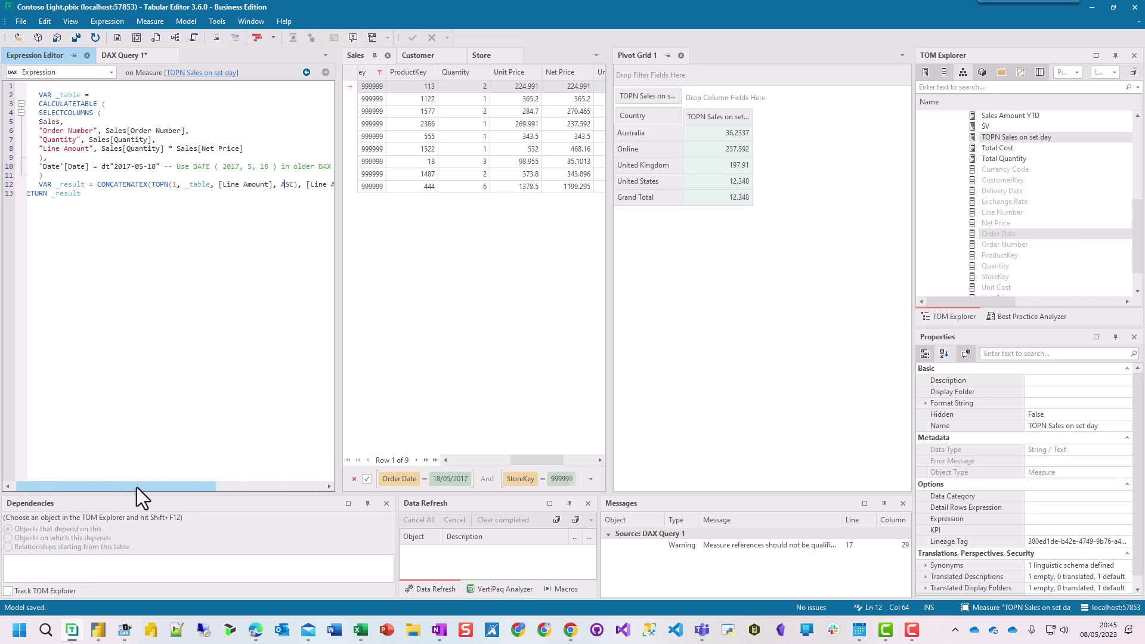
pyautogui.press('BackSpace')
pyautogui.write('DE')
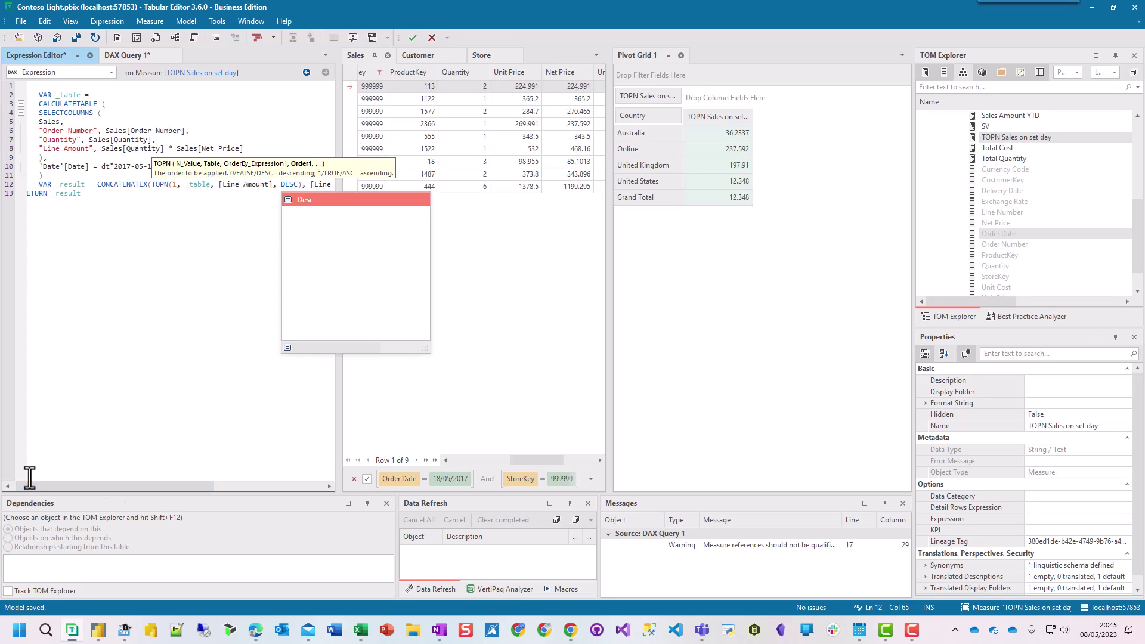
pyautogui.click(75, 418)
# - Change the CONCATENATEX [Line Amount] sort to DESC and accept the measure edit
pyautogui.moveTo(112, 489); pyautogui.dragTo(290, 494)
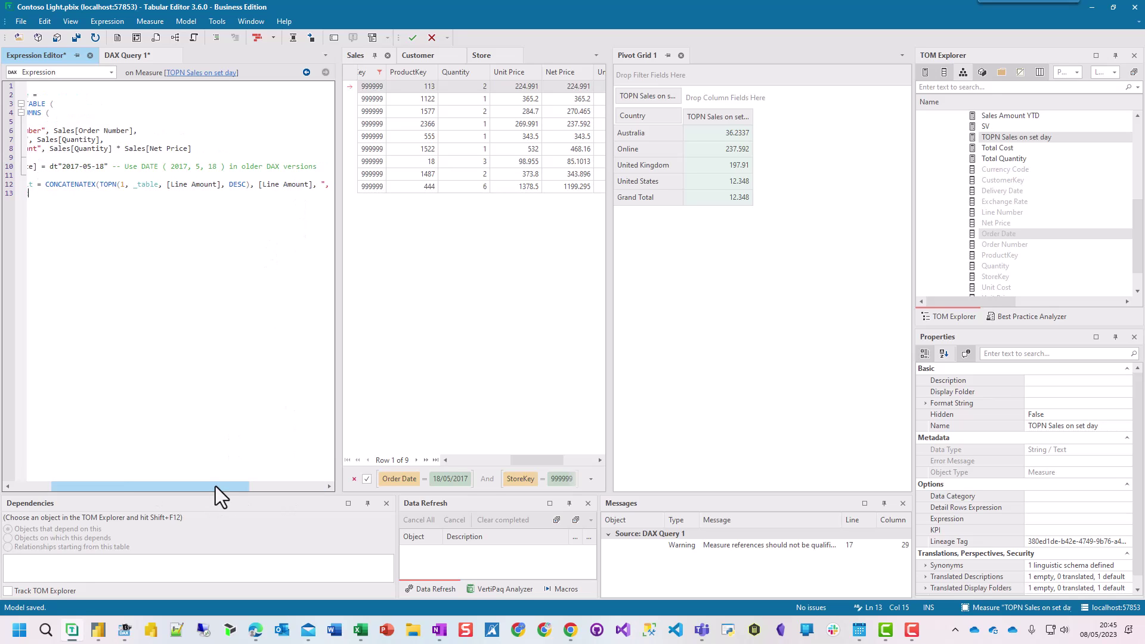
pyautogui.moveTo(216, 486); pyautogui.dragTo(334, 491)
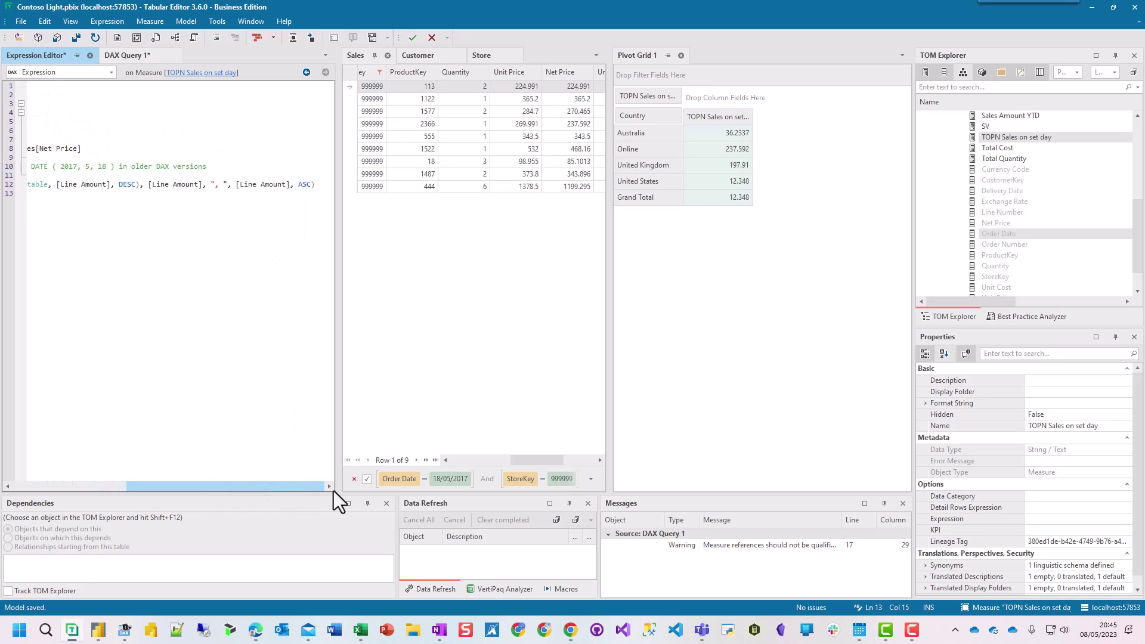
pyautogui.click(298, 185)
pyautogui.press('Delete')
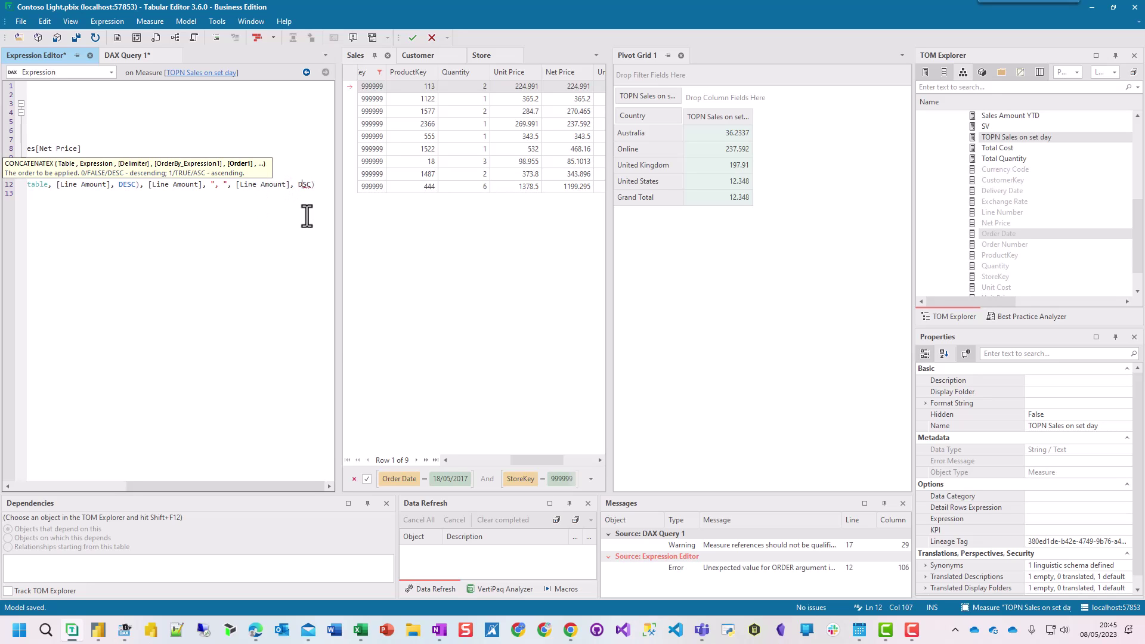
pyautogui.write('DE')
pyautogui.click(127, 258)
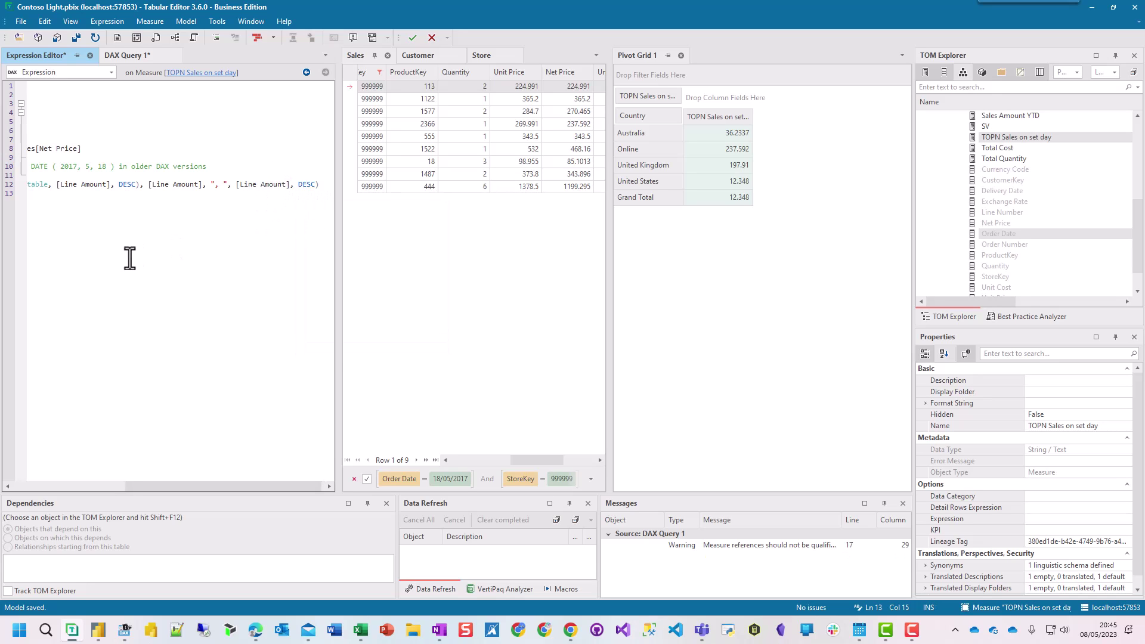
pyautogui.click(413, 38)
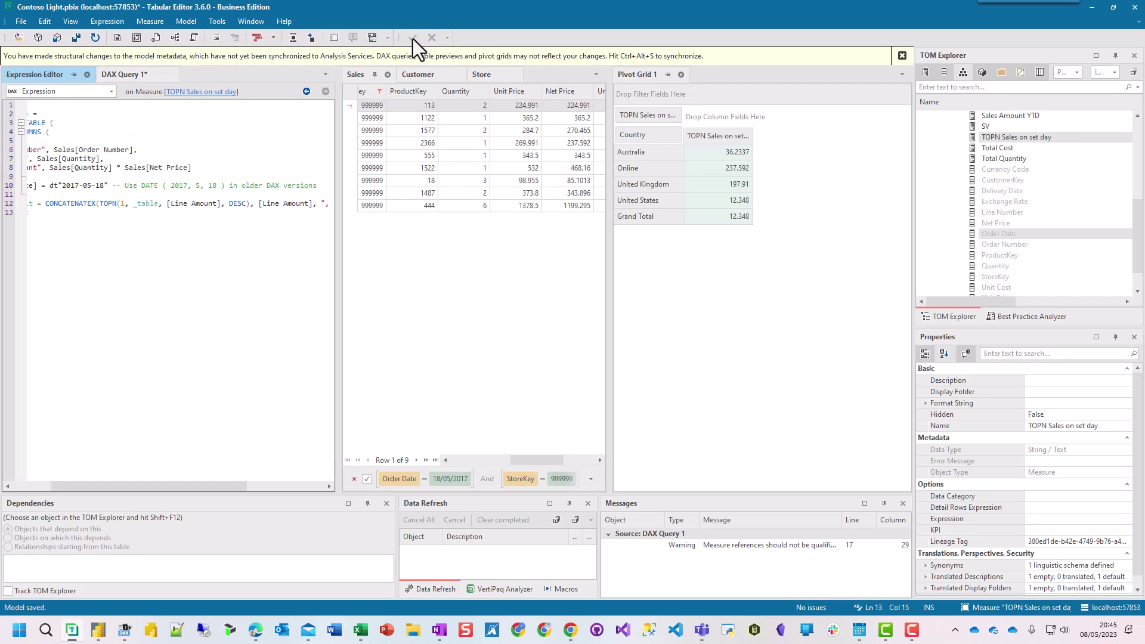
# - Save the model so Pivot Grid 1 shows Online 7195.77, then return to DAX Query 1
pyautogui.click(56, 38)
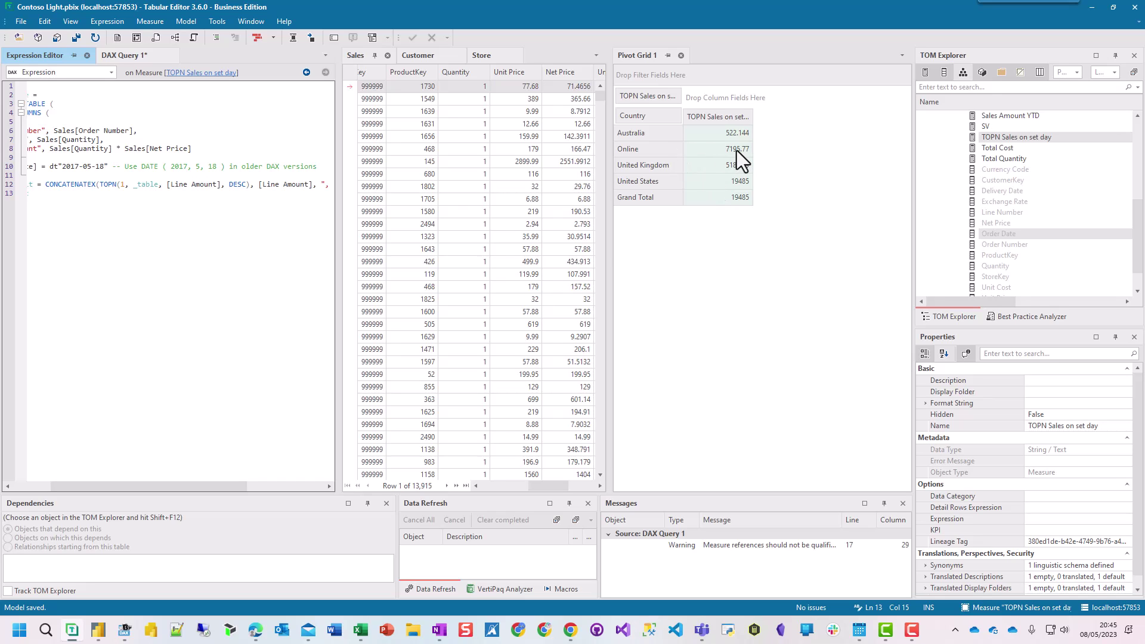
pyautogui.click(119, 54)
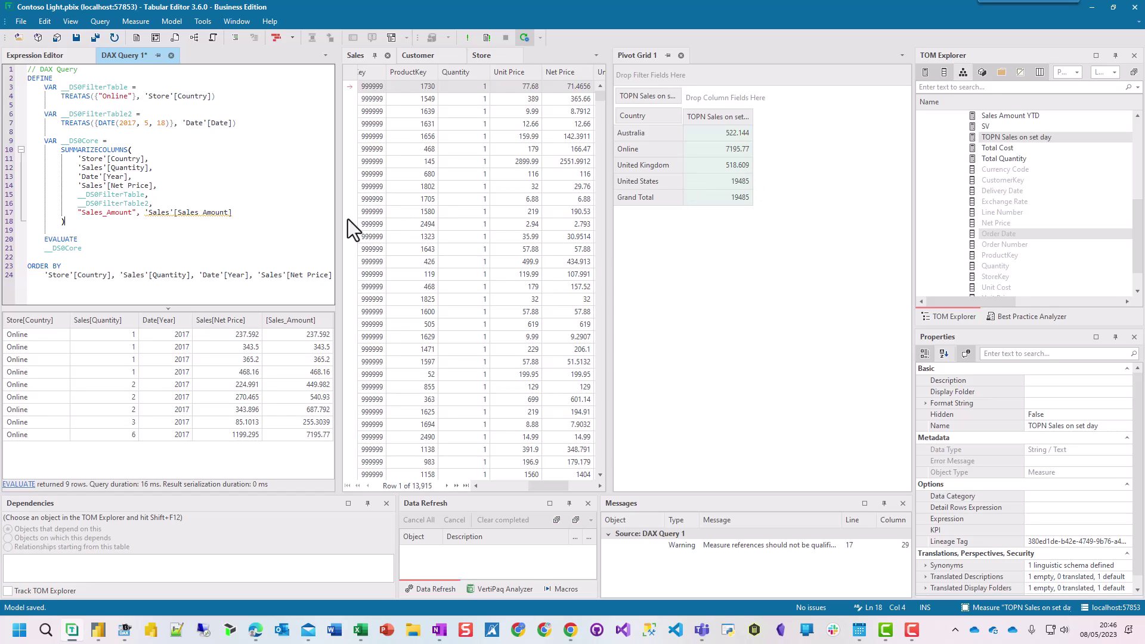
# - Open Preview Data for the Date table, showing its 1,461 rows from 03/01/2017
pyautogui.click(33, 53)
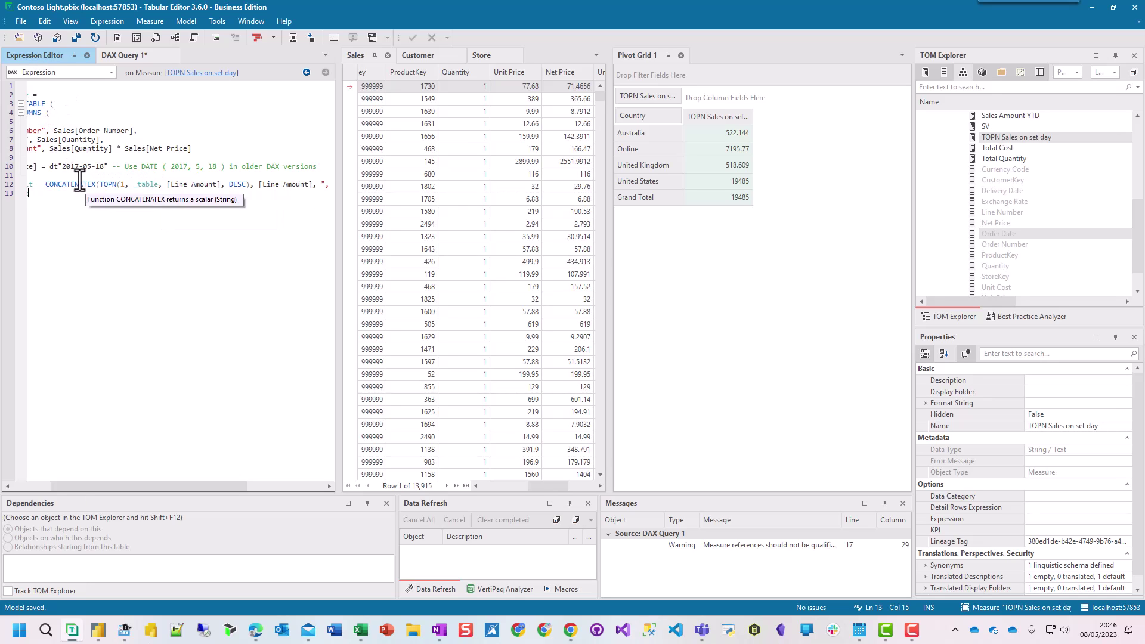
pyautogui.click(117, 52)
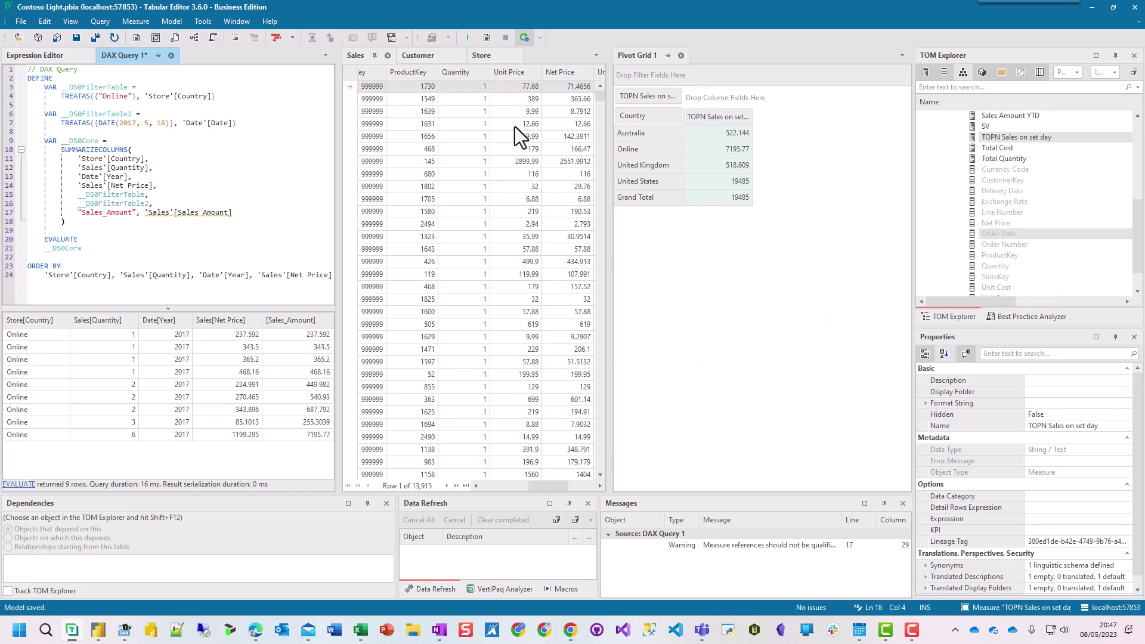
pyautogui.moveTo(1138, 225); pyautogui.dragTo(1138, 143)
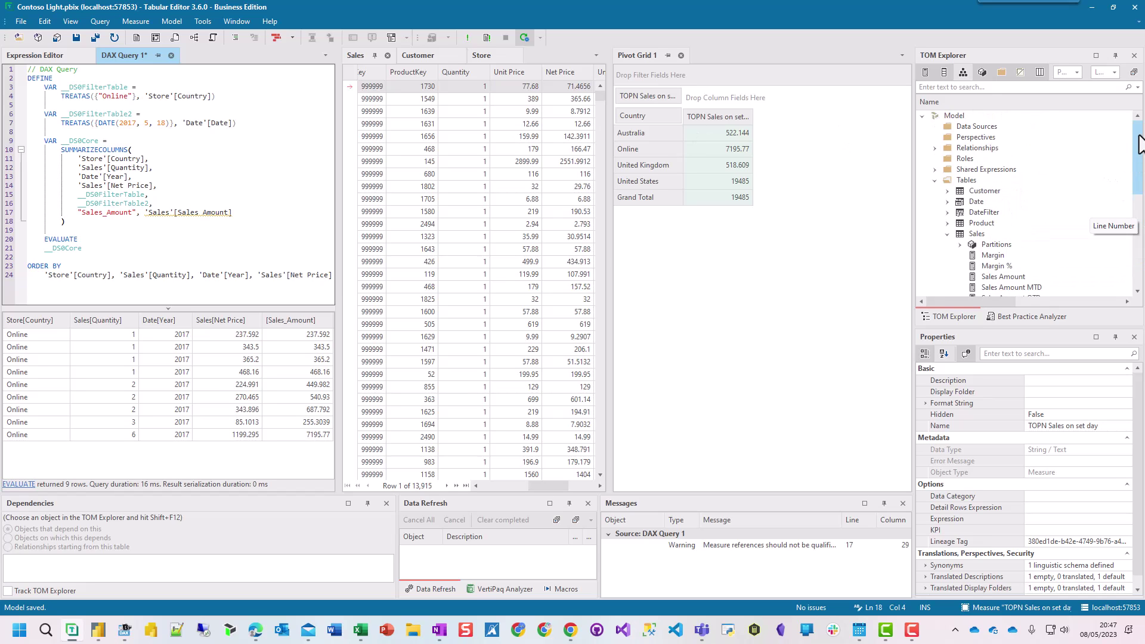
pyautogui.click(976, 202)
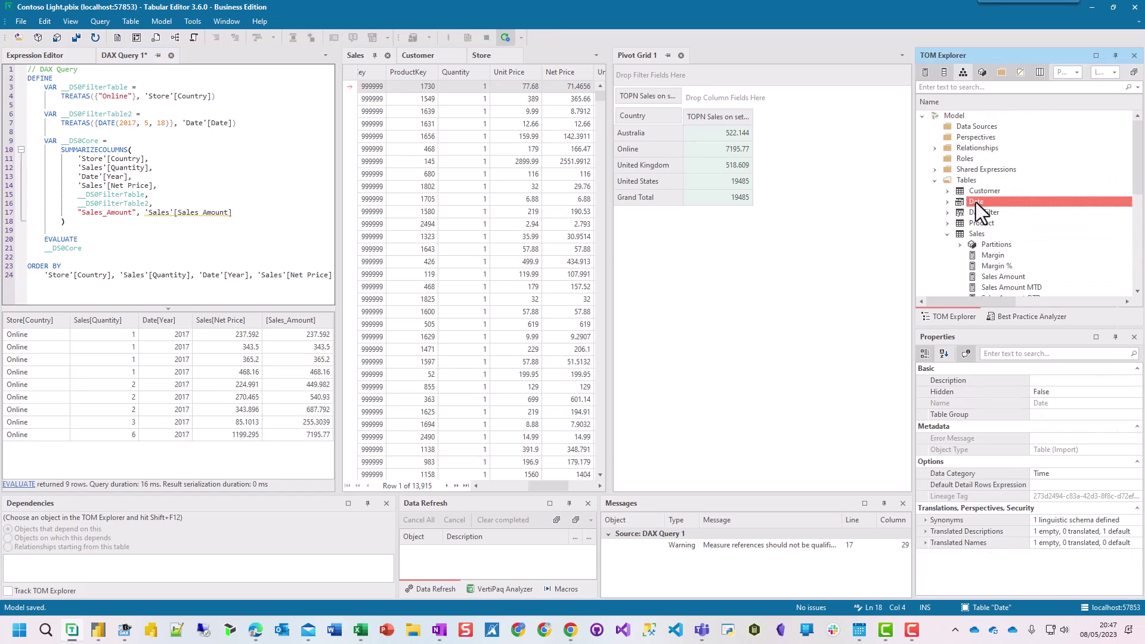
pyautogui.rightClick(976, 202)
pyautogui.press('Escape')
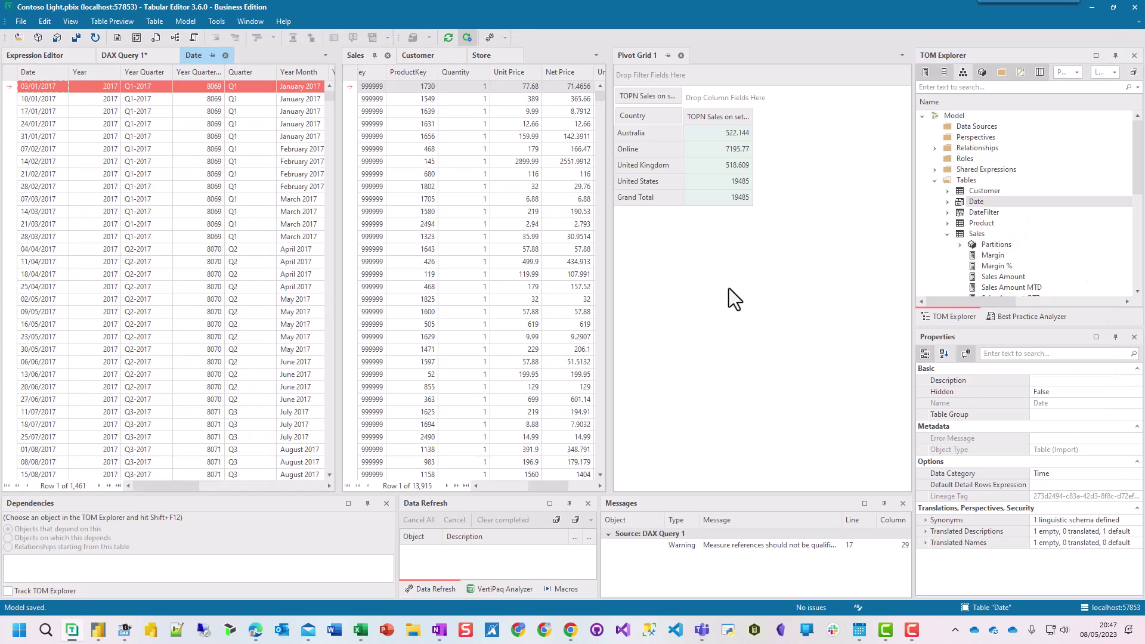